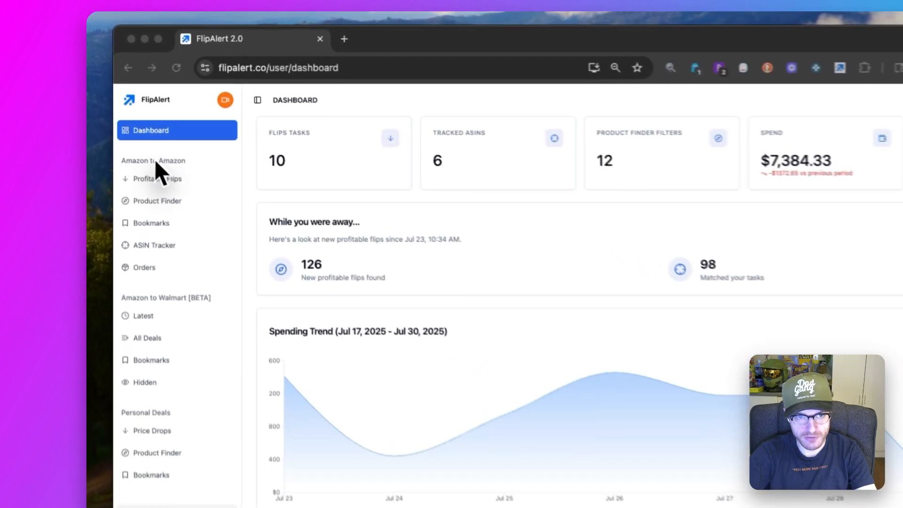
Start a new task for Profitable Flips and include FBA alongside Amazon as seller types.
left_click(173, 193)
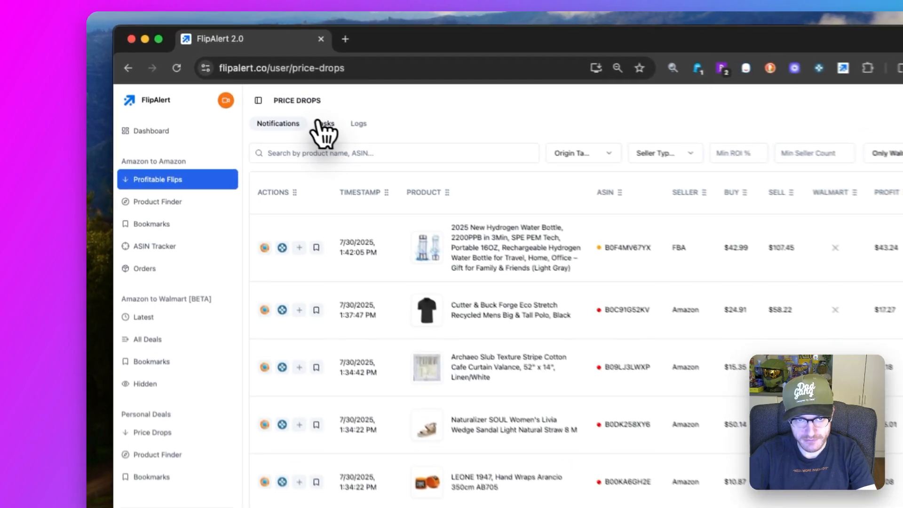
left_click(325, 124)
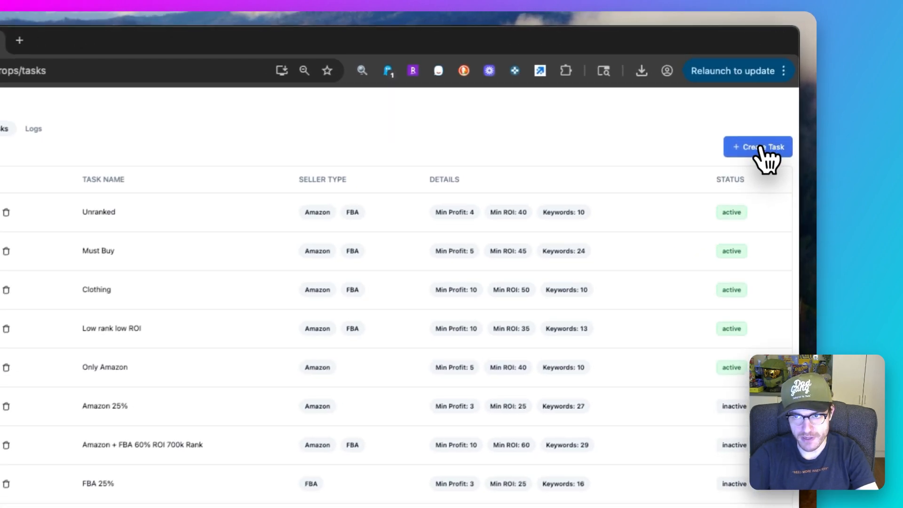
left_click(772, 132)
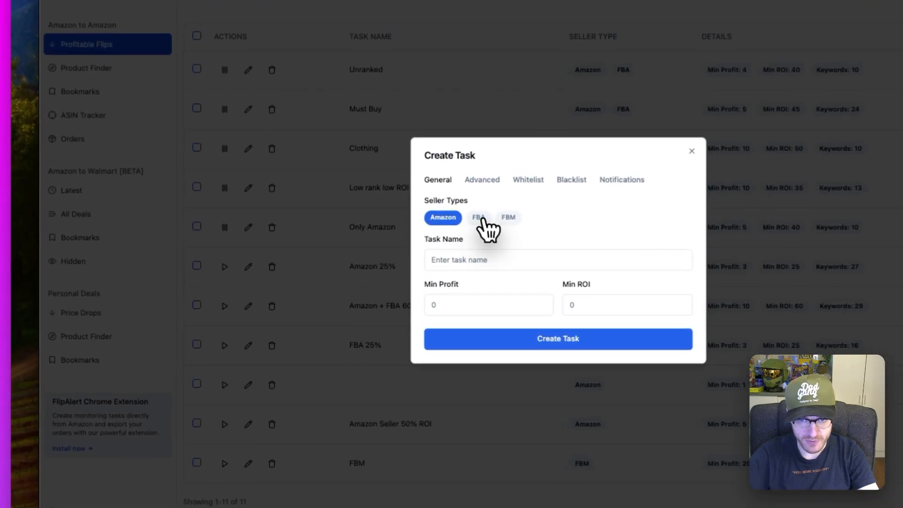
left_click(400, 250)
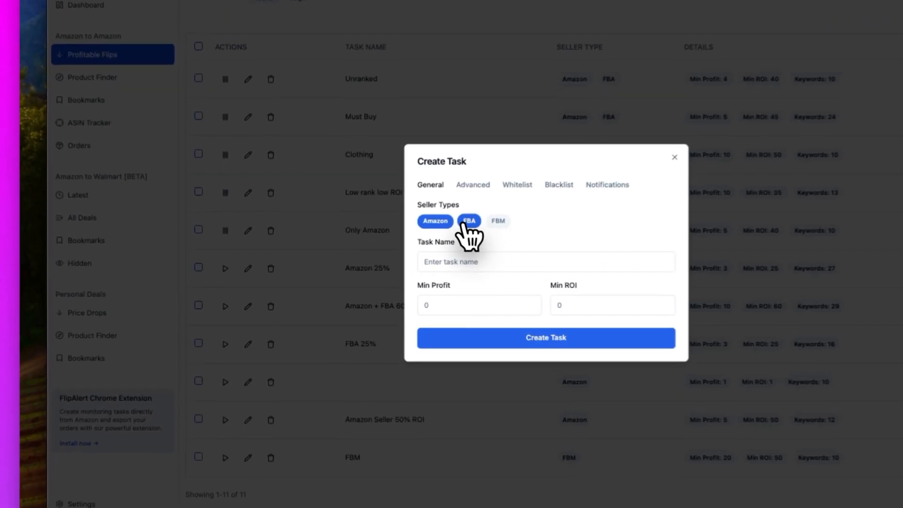
Try FBM alone and Amazon alone as seller types, ending with Amazon and FBA selected.
left_click(378, 248)
left_click(510, 216)
left_click(480, 216)
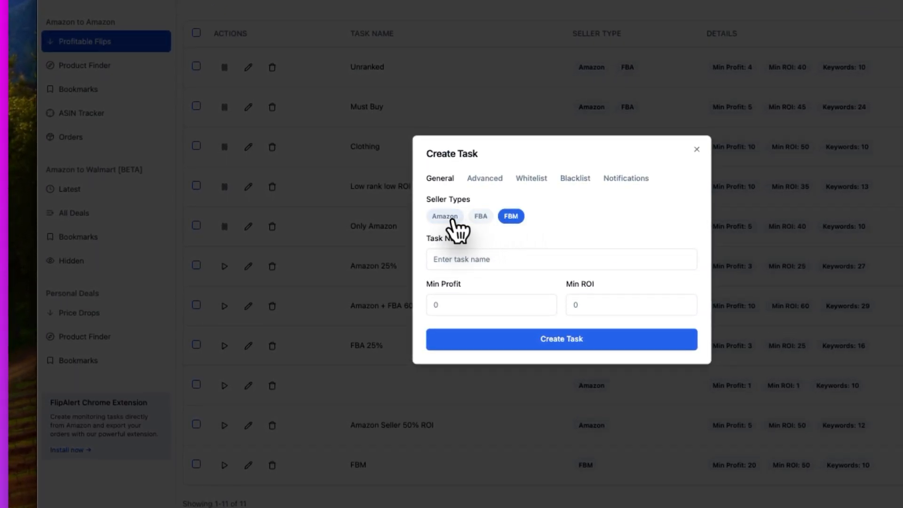
left_click(444, 216)
left_click(510, 217)
left_click(480, 216)
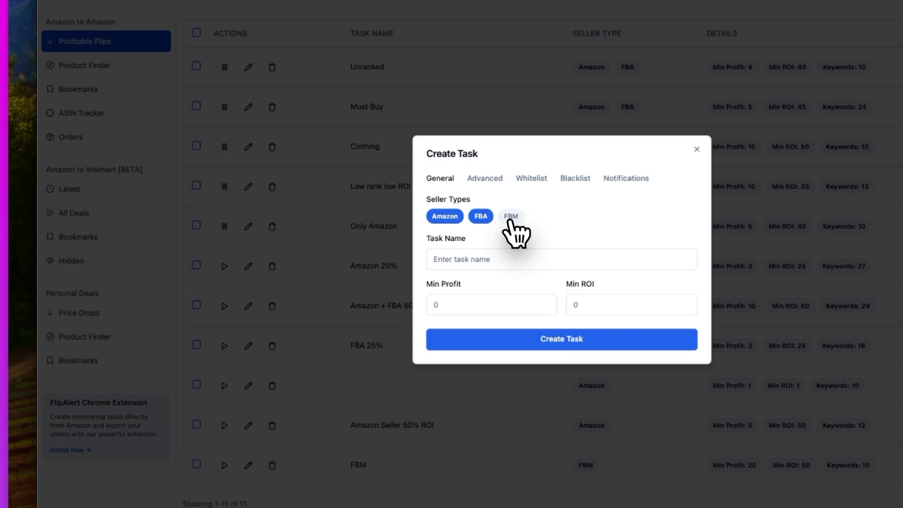
left_click(480, 216)
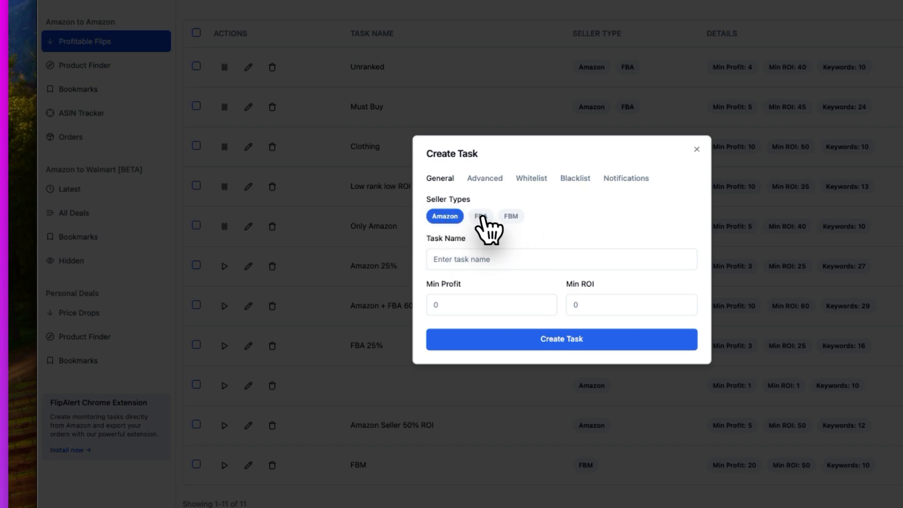
left_click(481, 218)
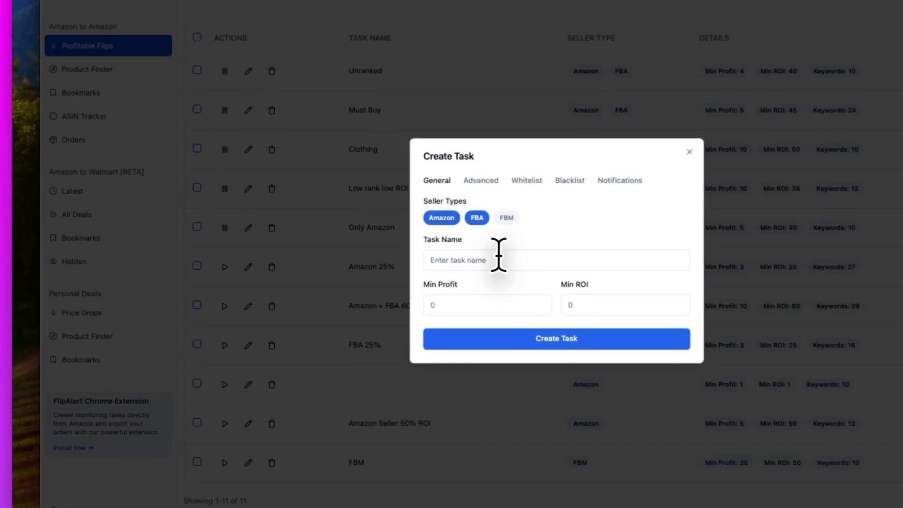
Name the task "Demo Task" and set its minimum profit to 5 and minimum ROI to 30.
left_click(418, 275)
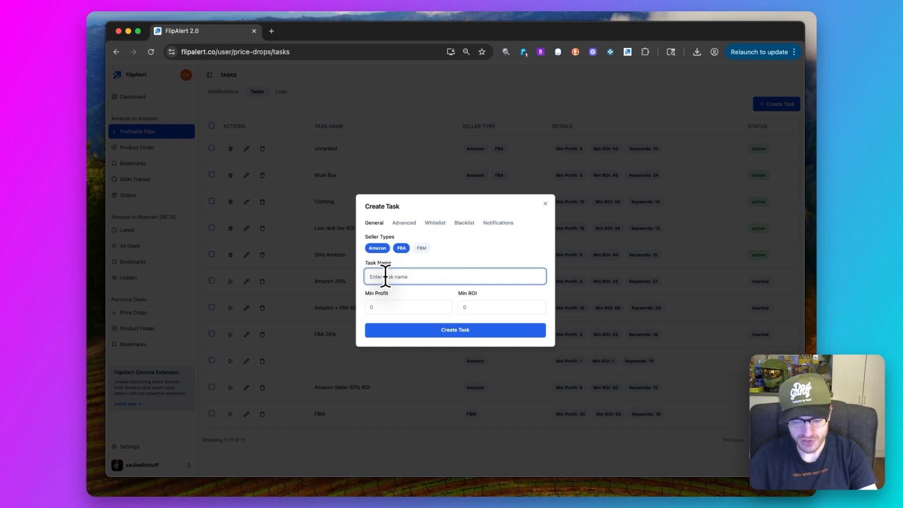
type("Demo Task")
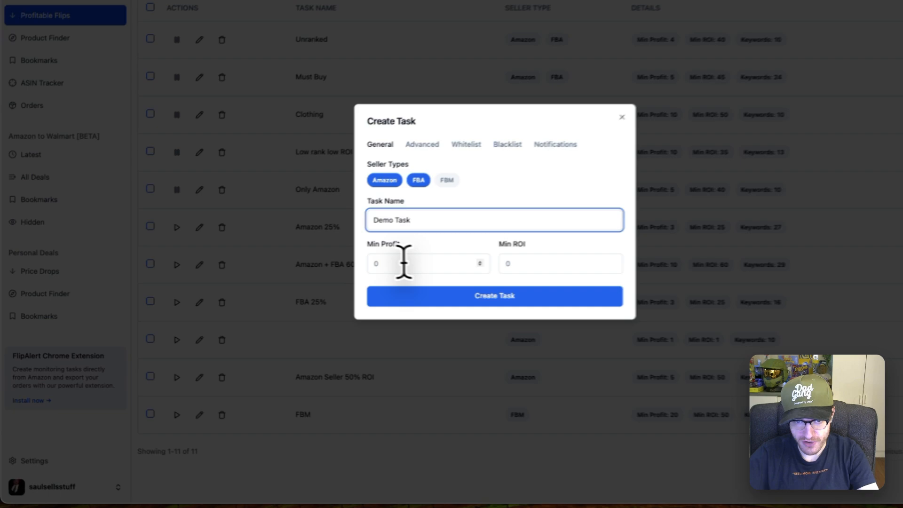
left_click(398, 261)
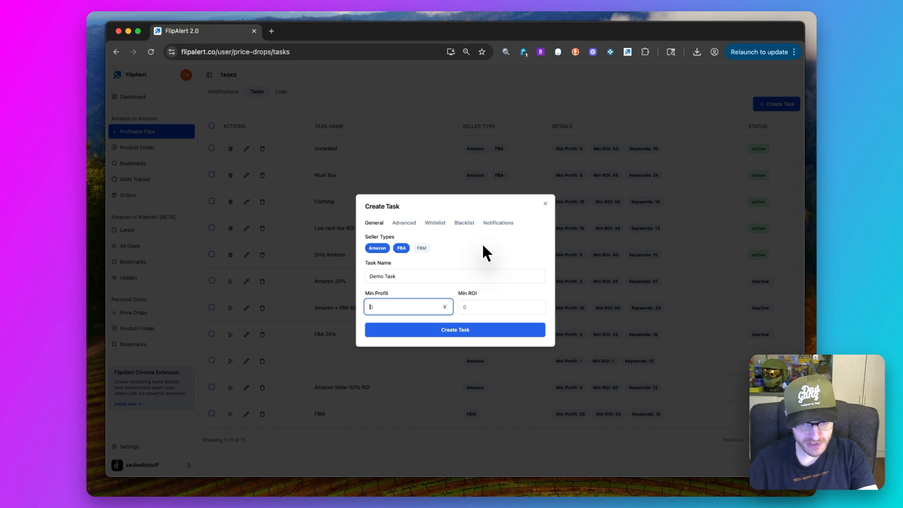
type("5")
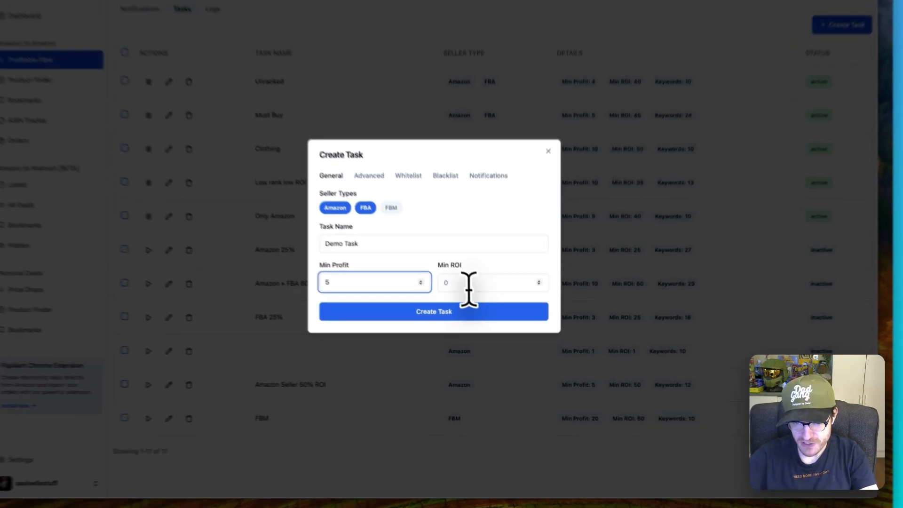
left_click(463, 281)
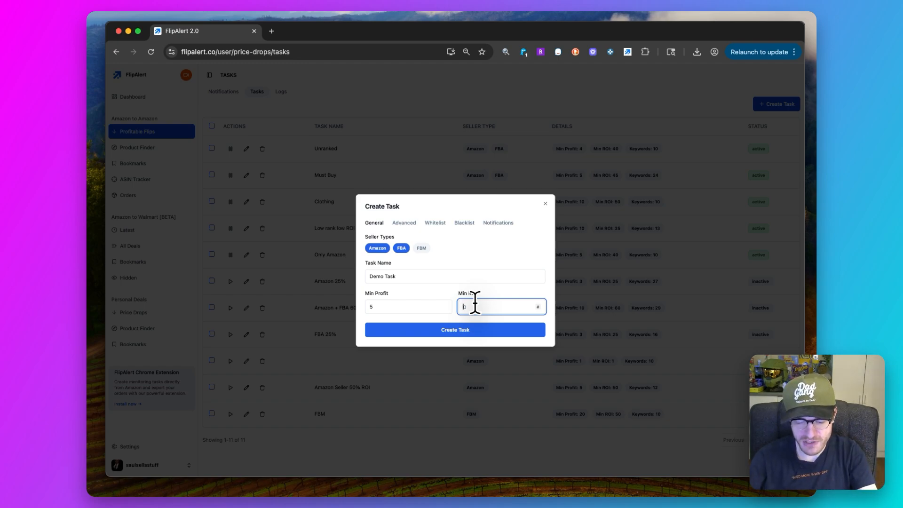
type("3")
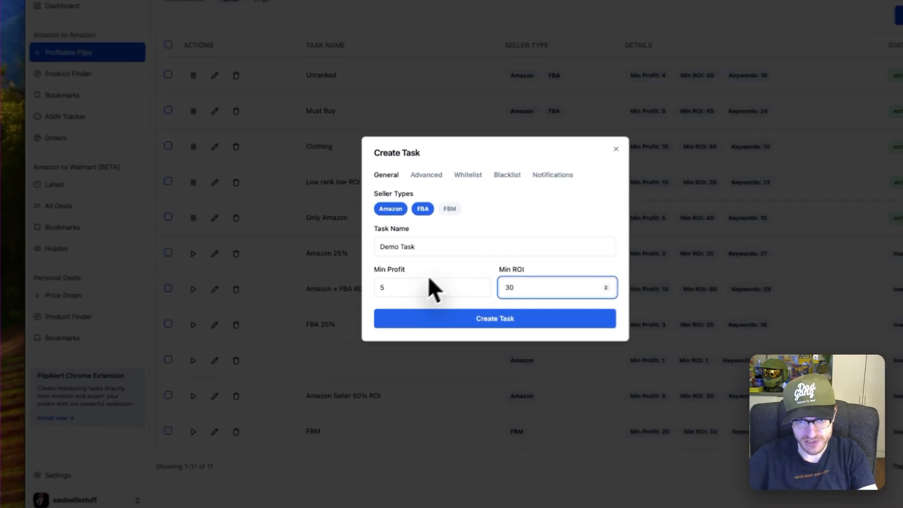
Open the task's advanced filters and look through the list of selectable product categories.
left_click(426, 174)
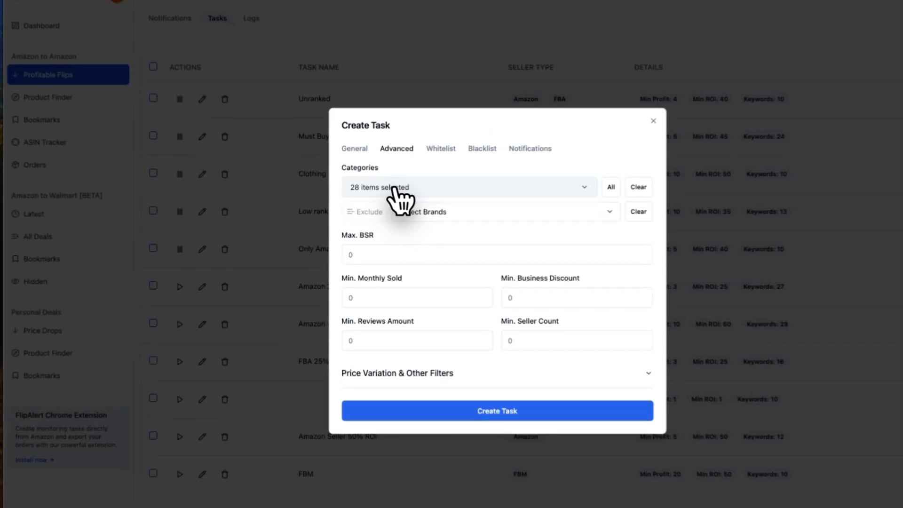
left_click(391, 211)
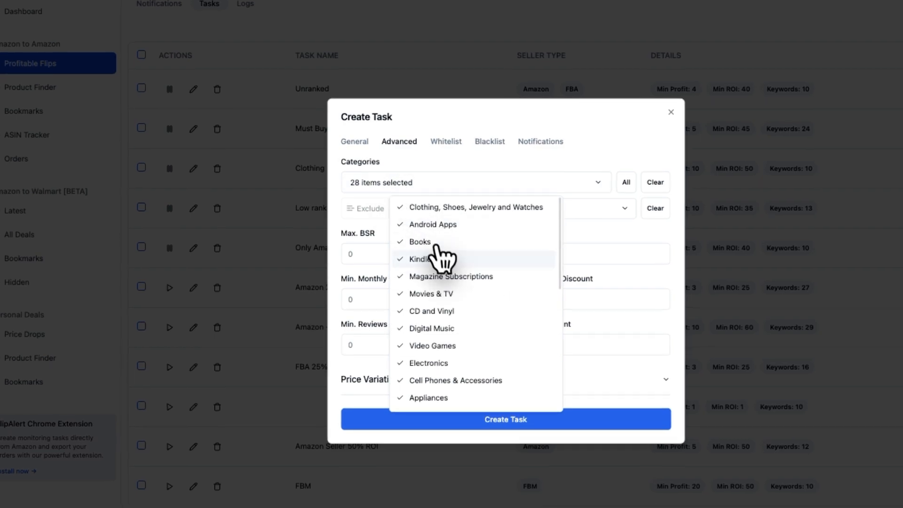
scroll(440, 254, "down", 5)
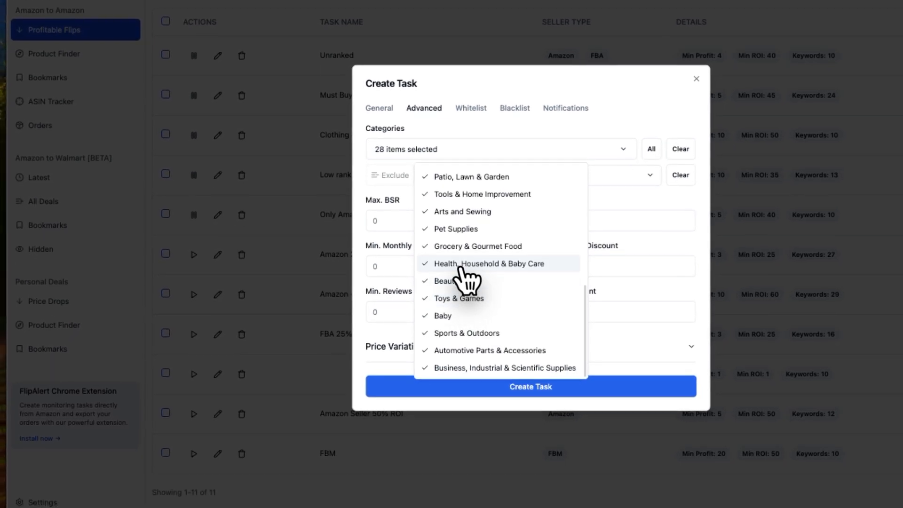
scroll(460, 269, "up", 5)
Try deselecting Clothing, Shoes, Jewelry and Watches, Movies & TV, and CD and Vinyl, and reselect all three categories.
left_click(448, 174)
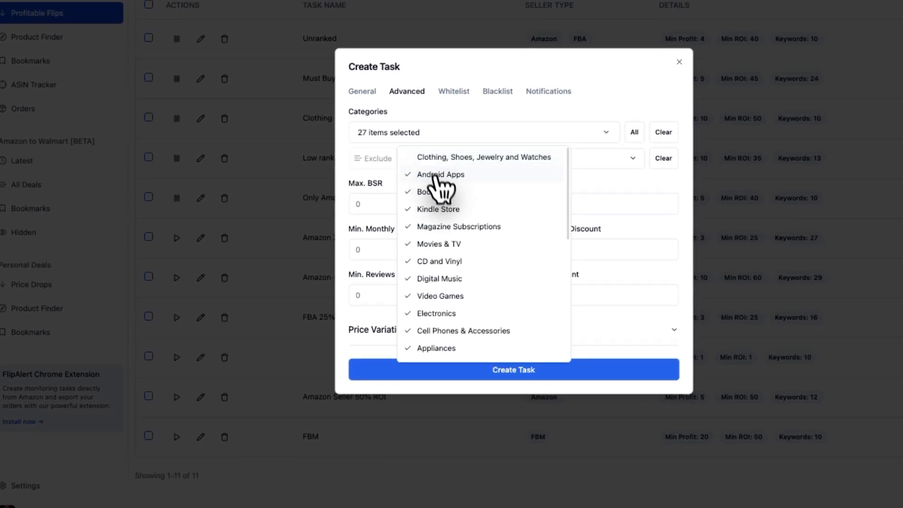
left_click(454, 244)
left_click(490, 261)
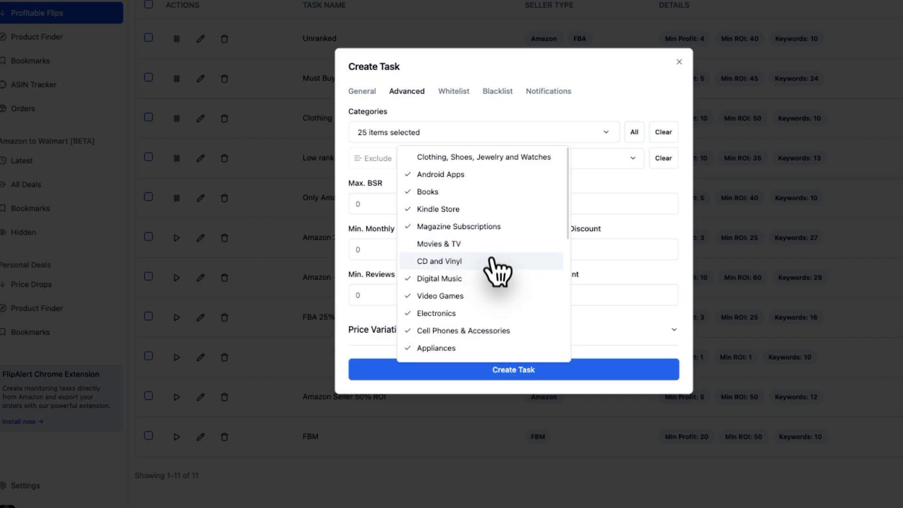
left_click(491, 261)
left_click(458, 244)
left_click(452, 158)
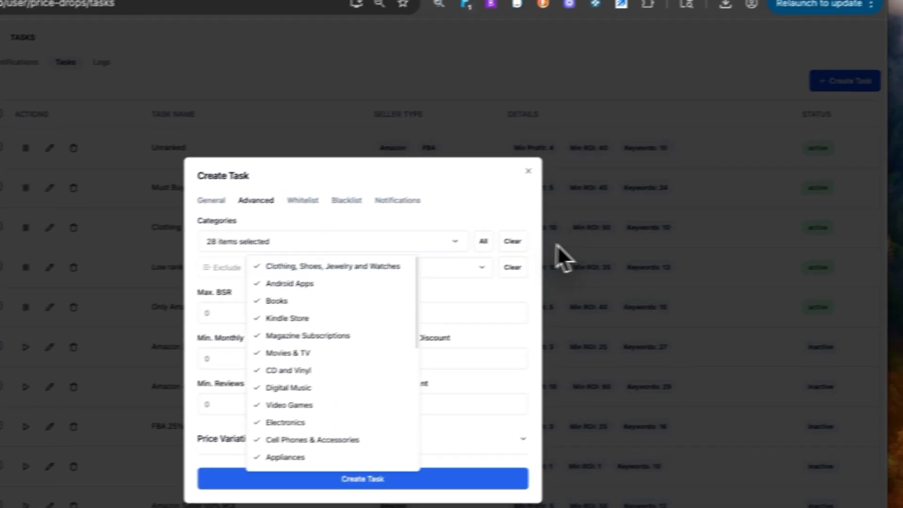
Try limiting the task to Clothing, Shoes, Jewelry and Watches by clearing all categories, and restore the full category selection.
left_click(418, 247)
left_click(512, 241)
left_click(322, 243)
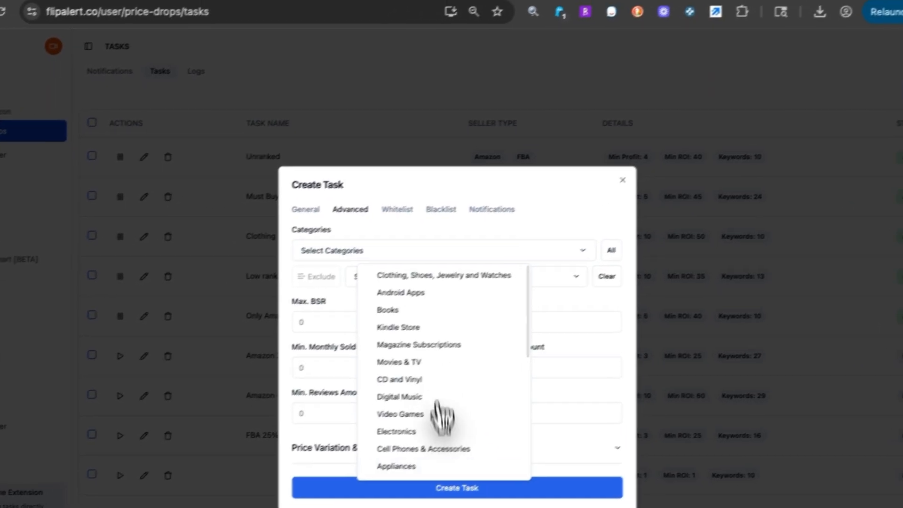
left_click(437, 275)
left_click(586, 254)
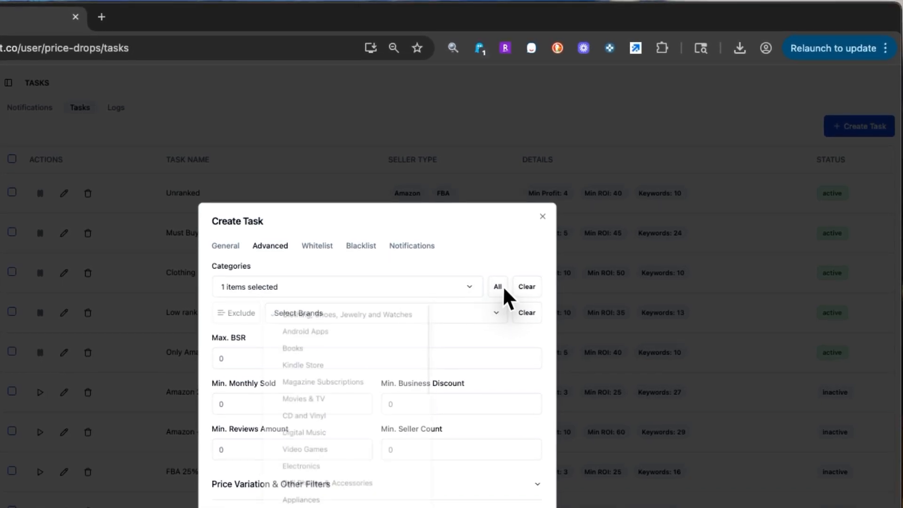
left_click(507, 295)
left_click(469, 286)
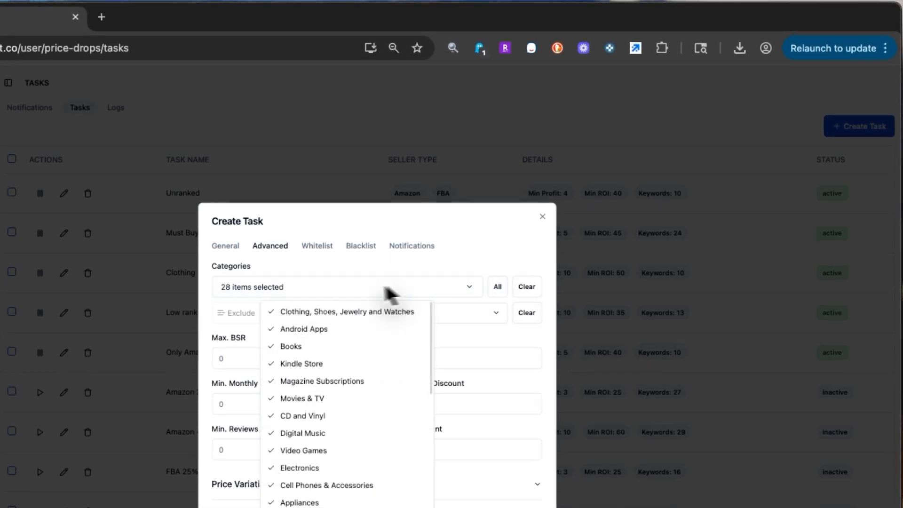
left_click(466, 258)
left_click(237, 291)
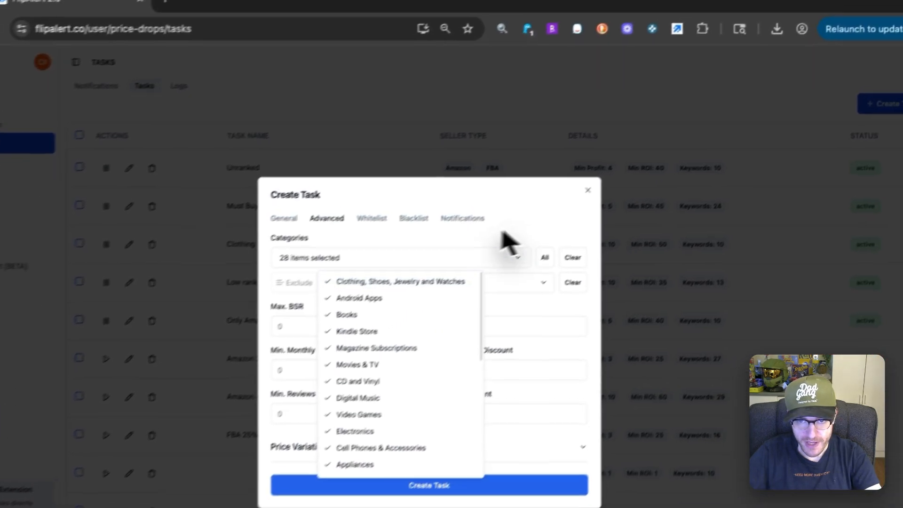
left_click(531, 184)
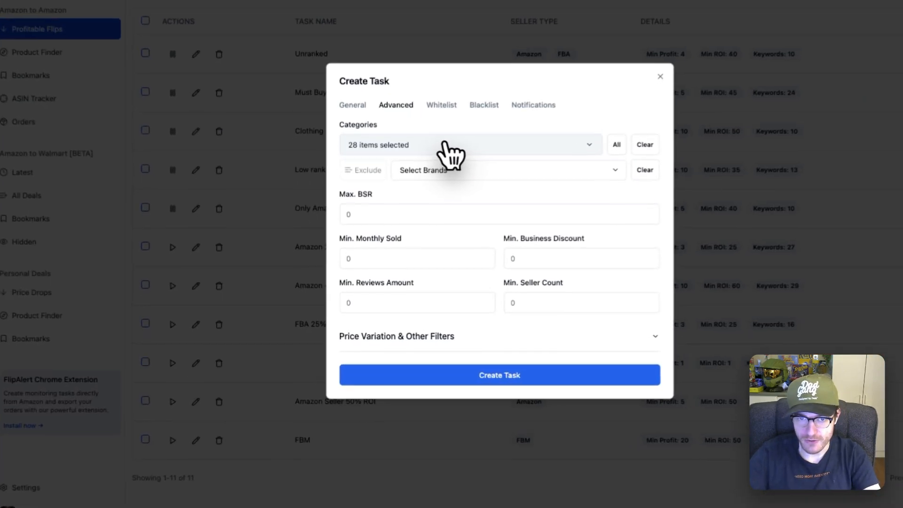
Try excluding only Clothing, Shoes, Jewelry and Watches from the categories, and select all categories again.
left_click(409, 211)
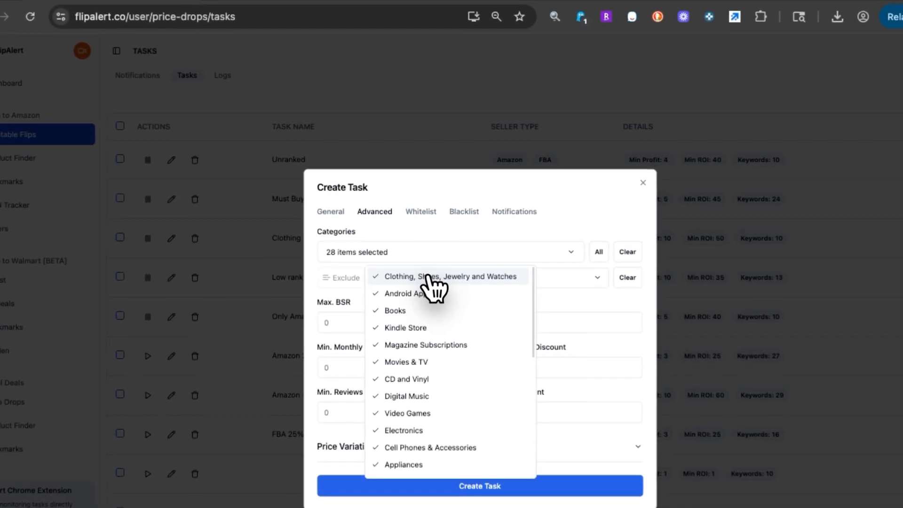
left_click(429, 278)
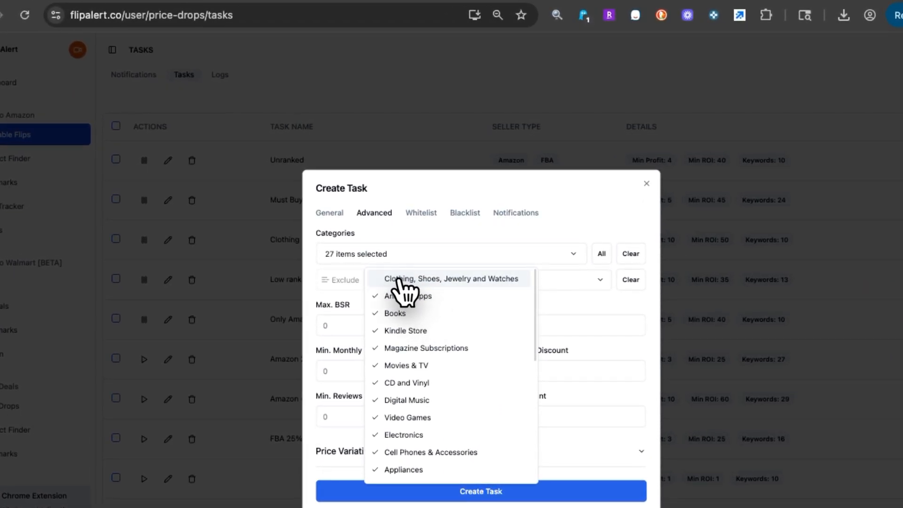
left_click(568, 217)
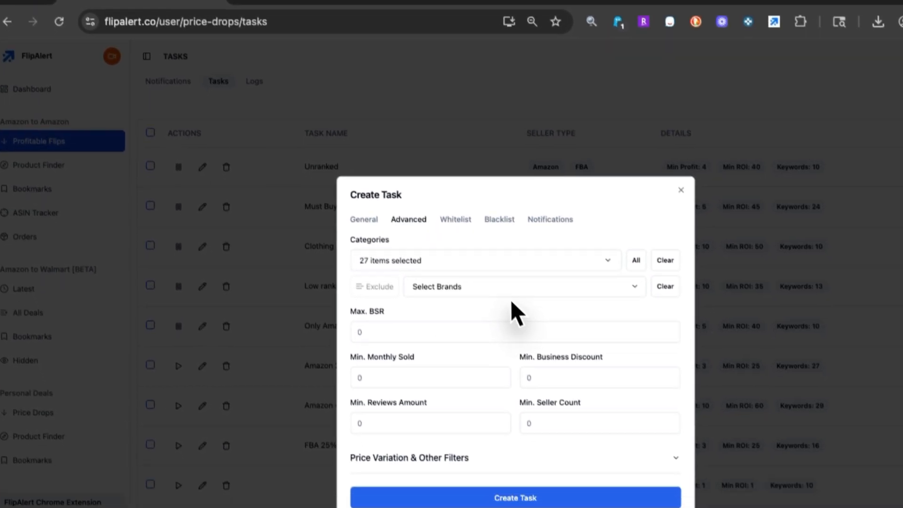
left_click(438, 261)
left_click(466, 287)
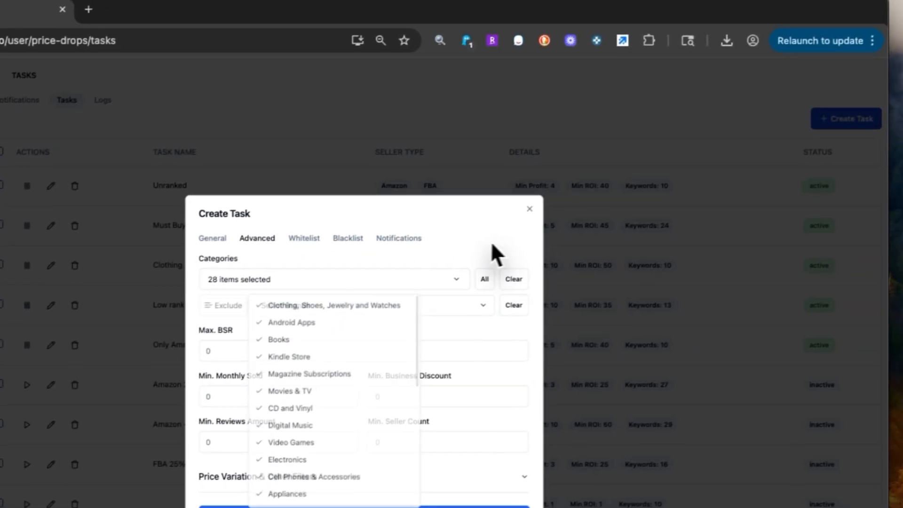
left_click(497, 254)
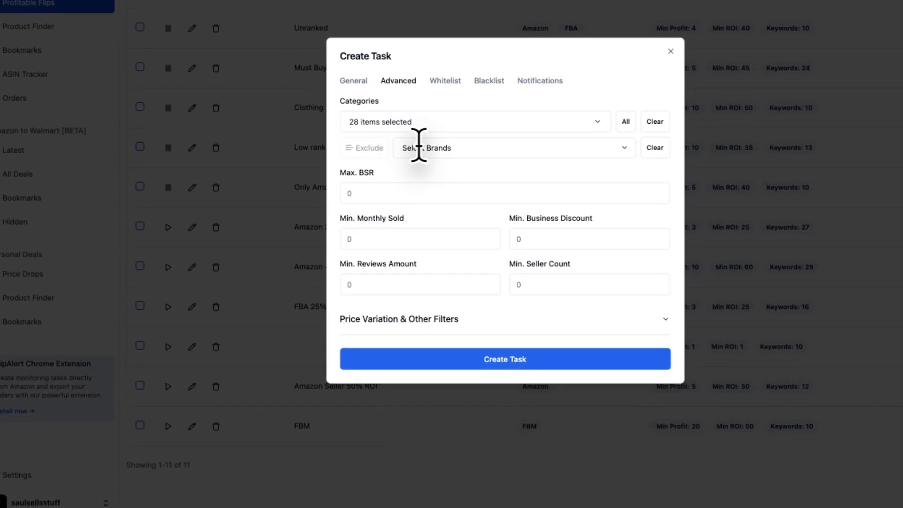
Look through the selectable brands and try adding Amazon Essentials and Amazon Basics to the brand filter.
left_click(425, 146)
scroll(471, 216, "down", 1)
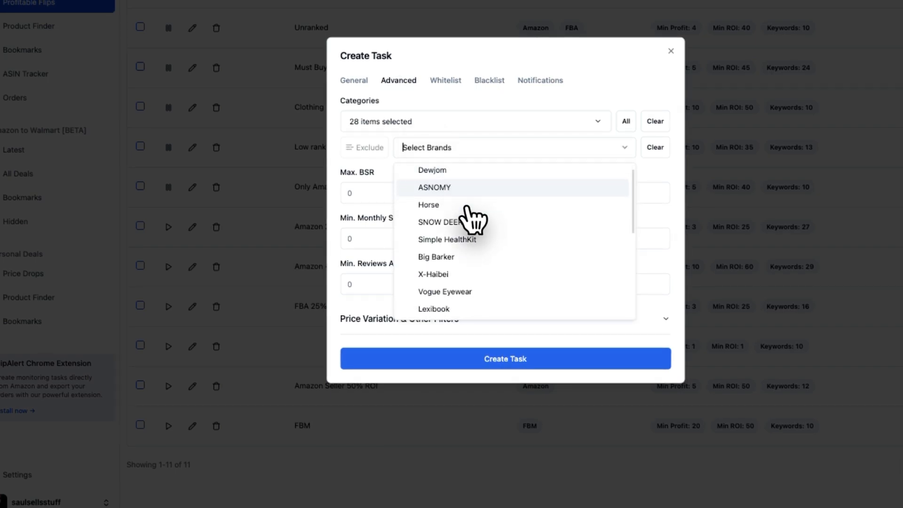
scroll(473, 226, "down", 5)
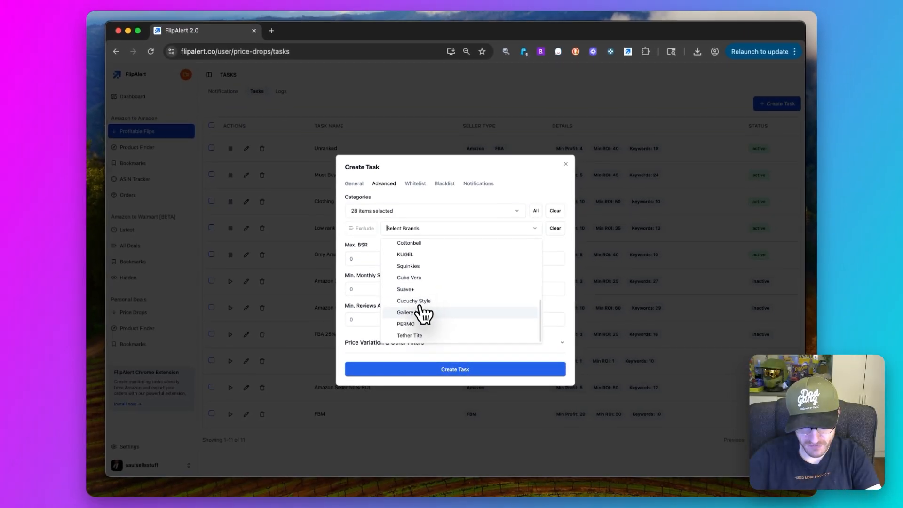
scroll(421, 310, "up", 5)
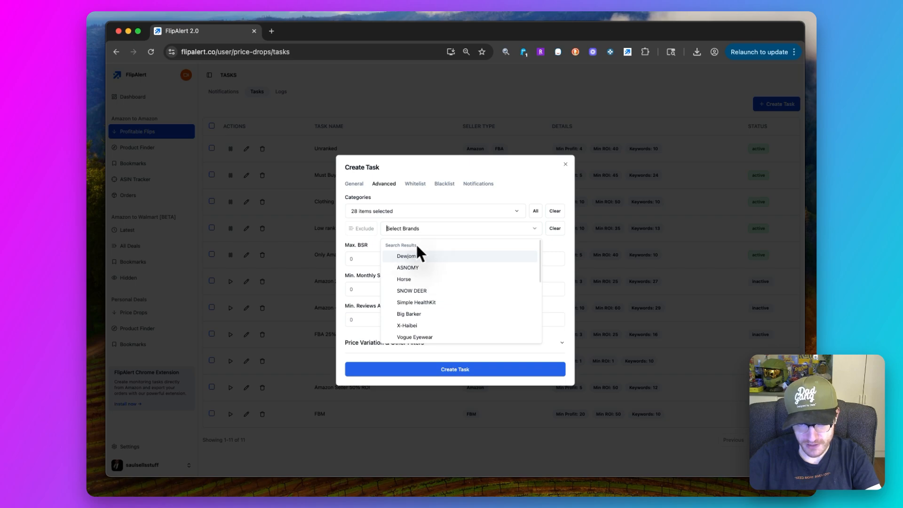
scroll(428, 296, "down", 1)
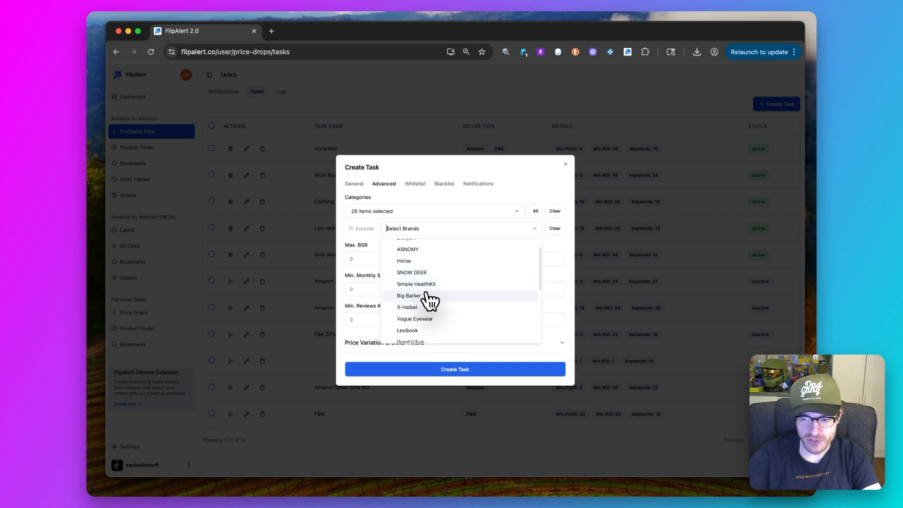
scroll(427, 296, "up", 3)
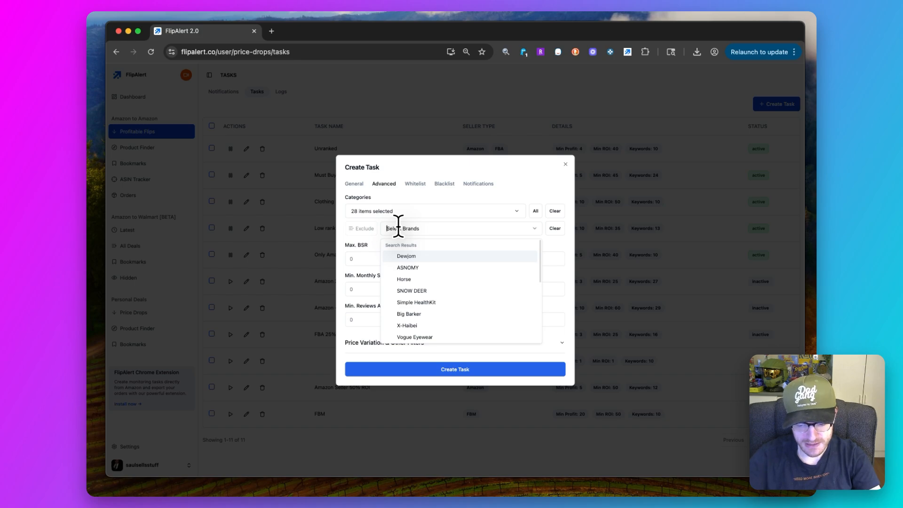
type("amazon")
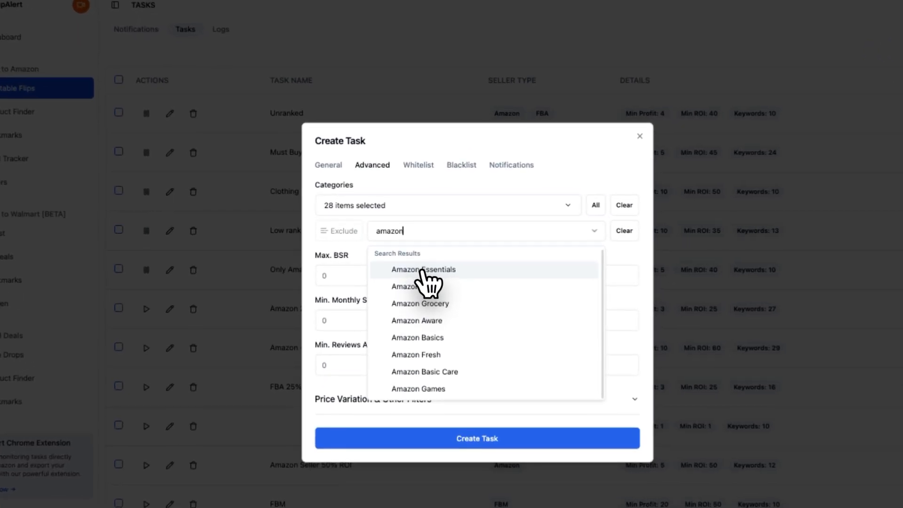
left_click(418, 255)
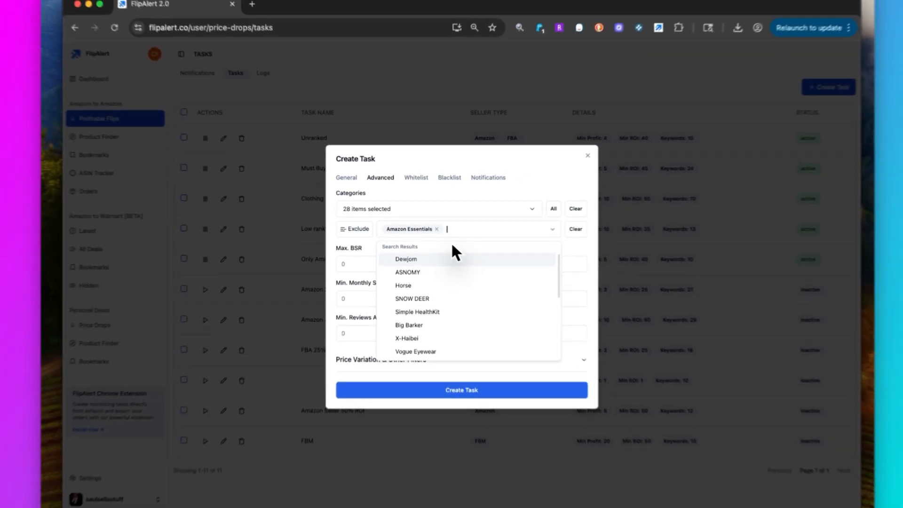
type("amazon")
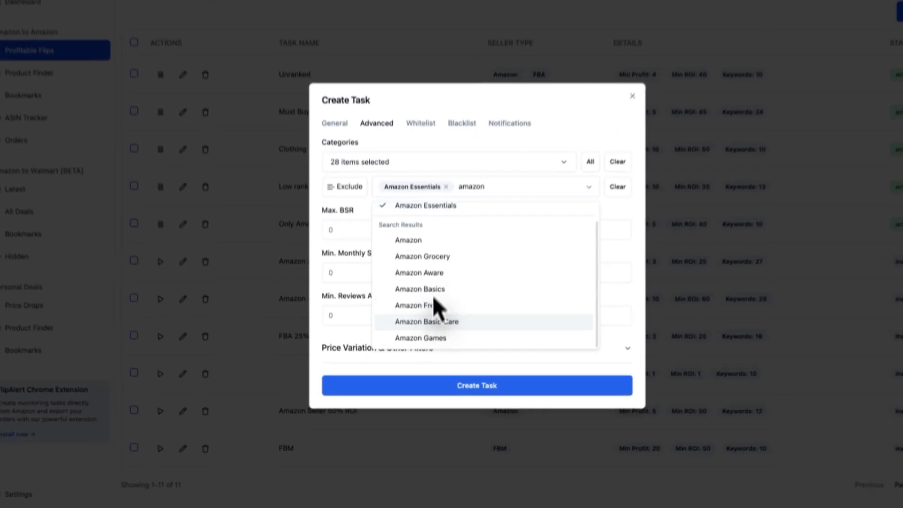
left_click(429, 314)
left_click(531, 98)
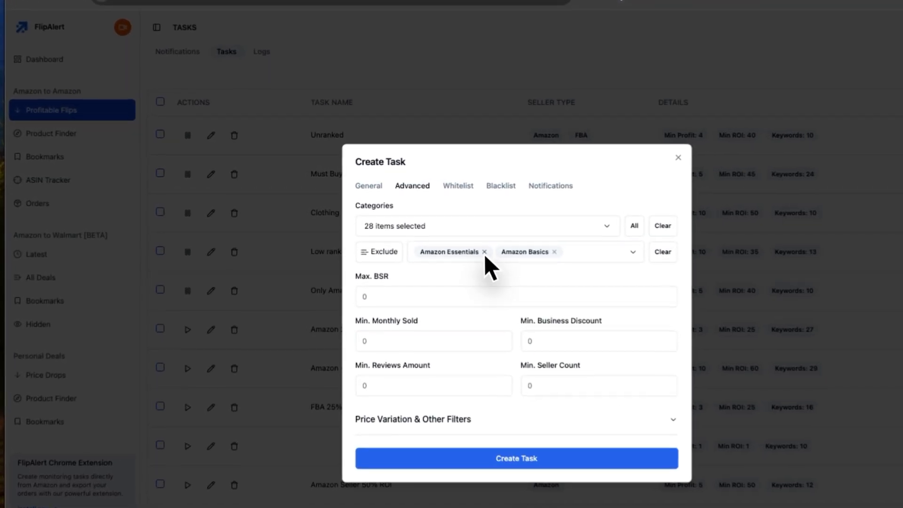
Try replacing both selected Amazon brands with DEWALT and switch the brand filter mode to Include.
left_click(484, 252)
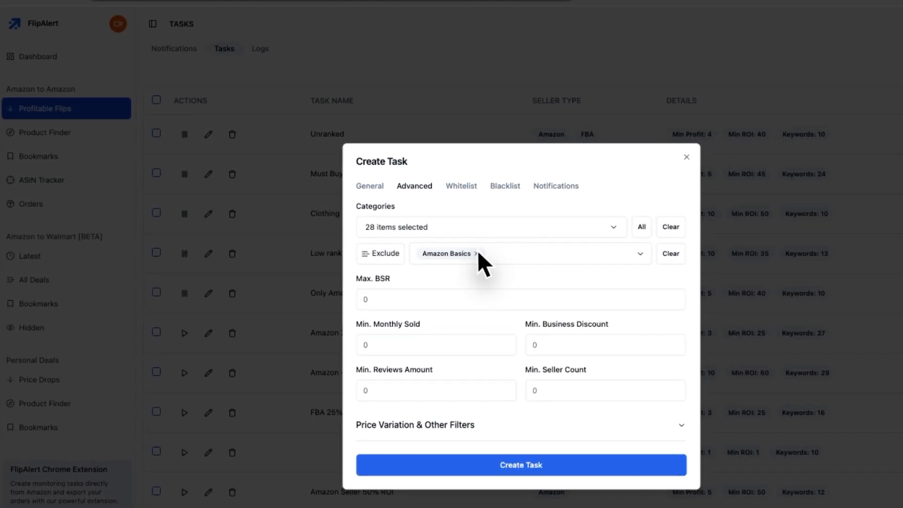
left_click(475, 251)
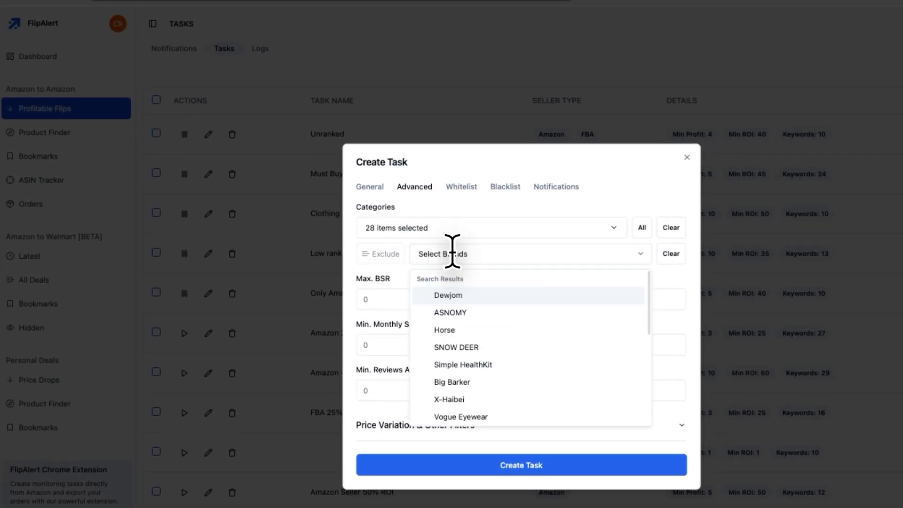
type("dewa")
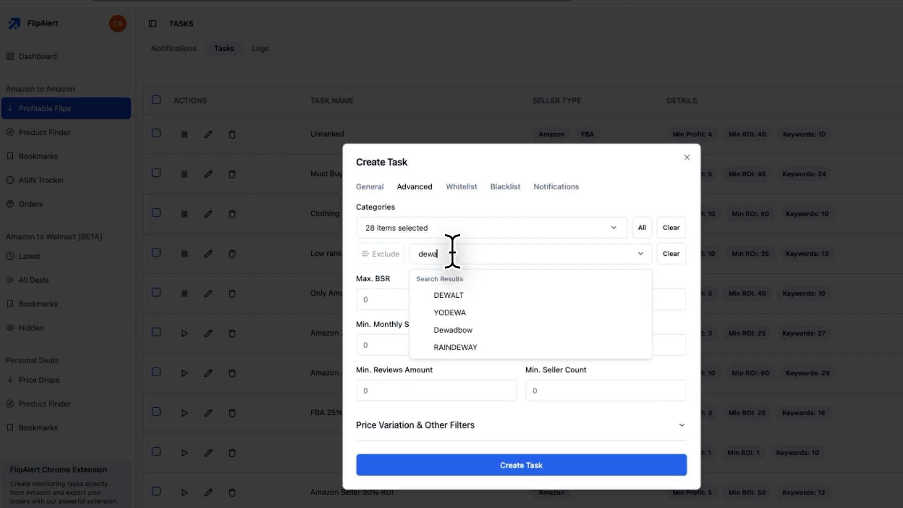
left_click(475, 296)
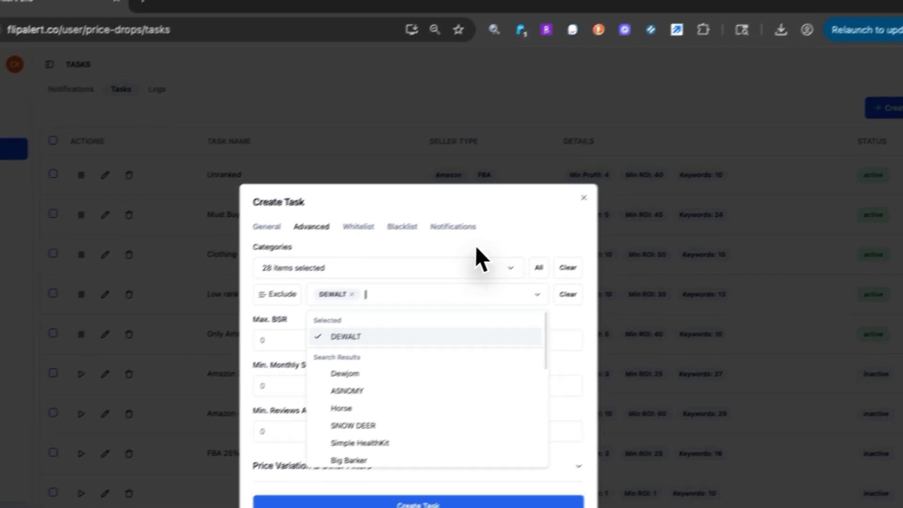
left_click(504, 236)
left_click(313, 285)
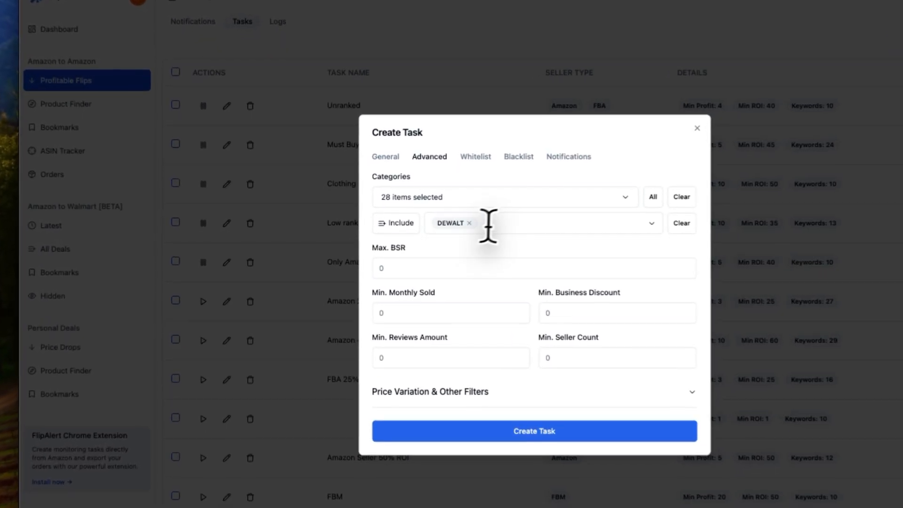
Try adding BOSCH alongside DEWALT in the brand filter, and clear all selected brands.
left_click(490, 225)
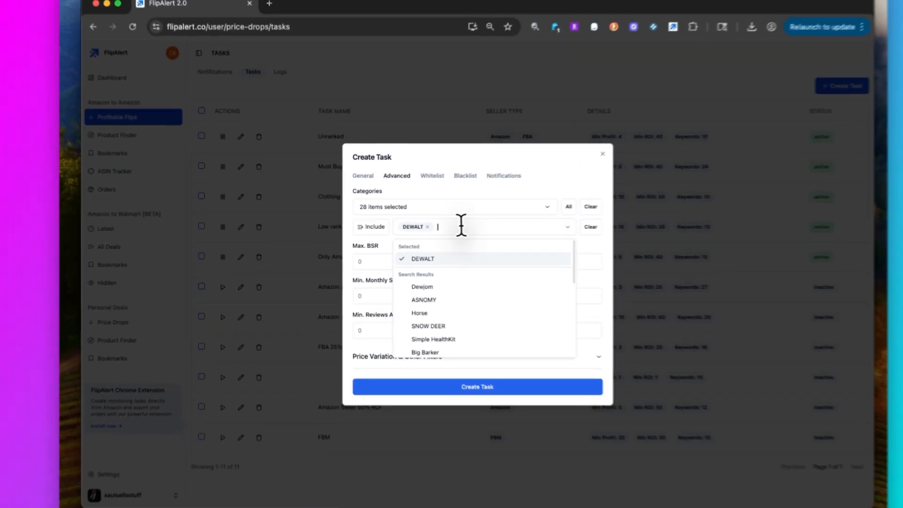
type("bosch")
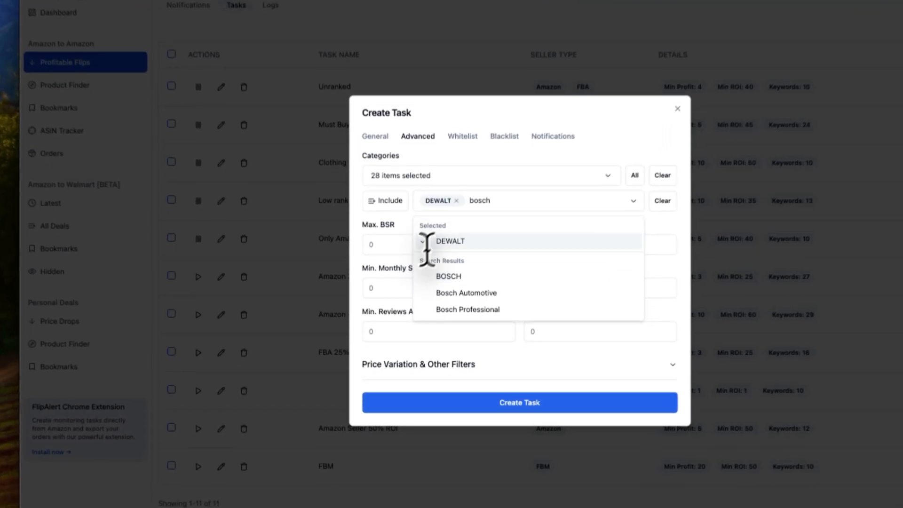
left_click(449, 276)
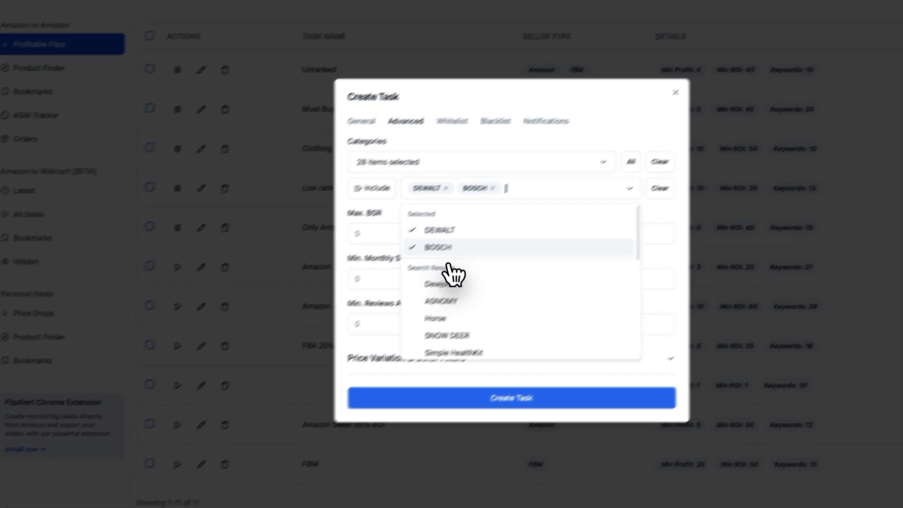
left_click(610, 144)
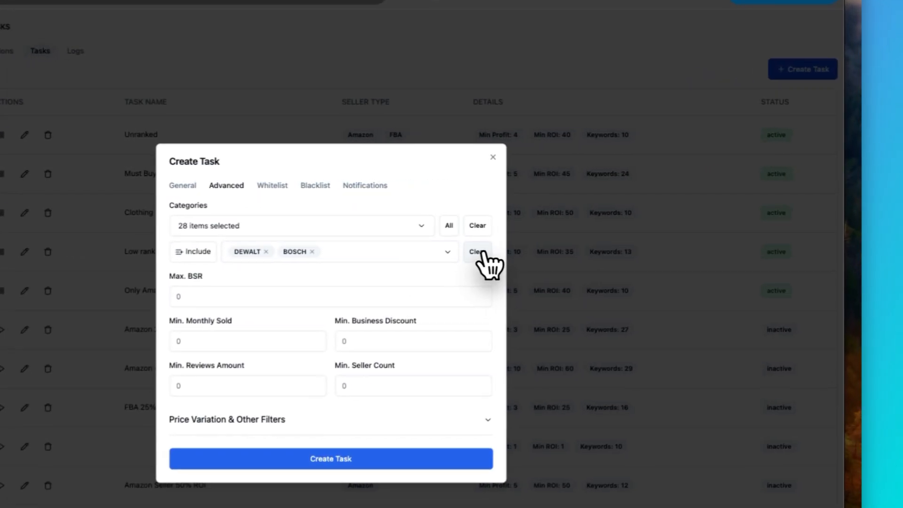
left_click(477, 252)
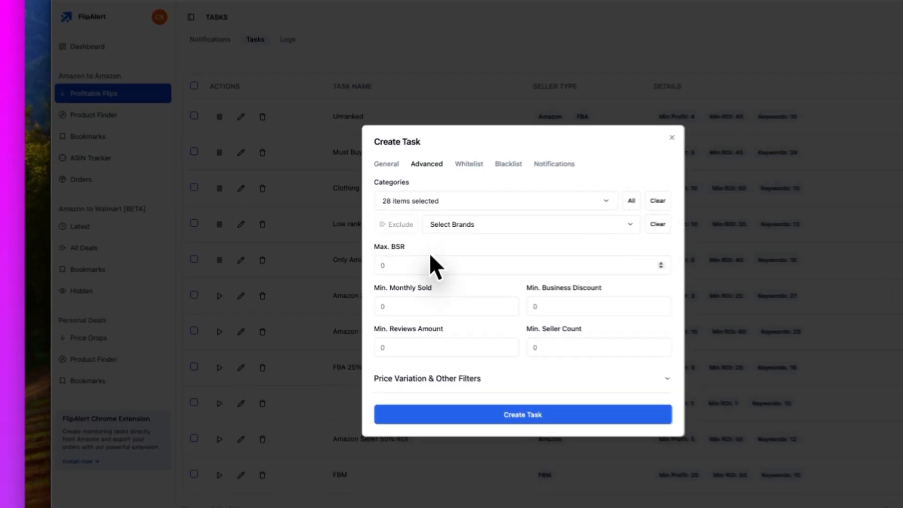
Set the task's maximum BSR to 500000.
left_click(423, 262)
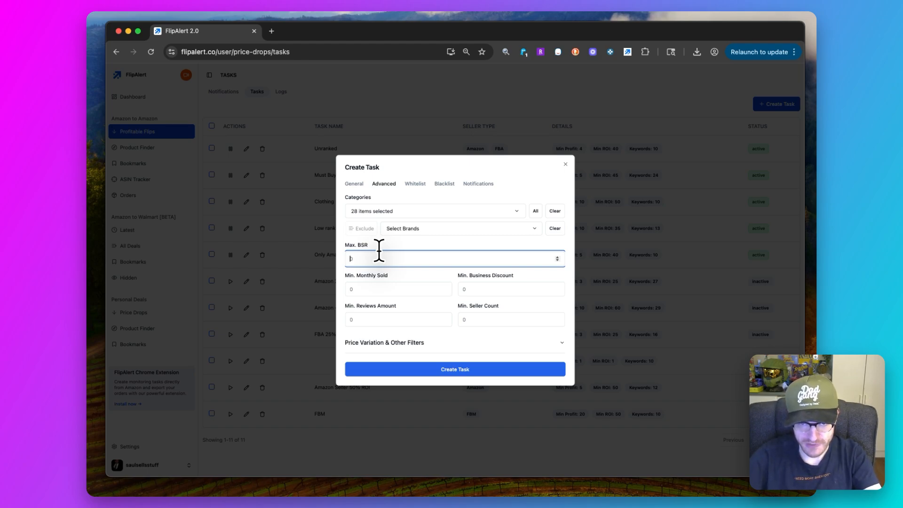
type("500000")
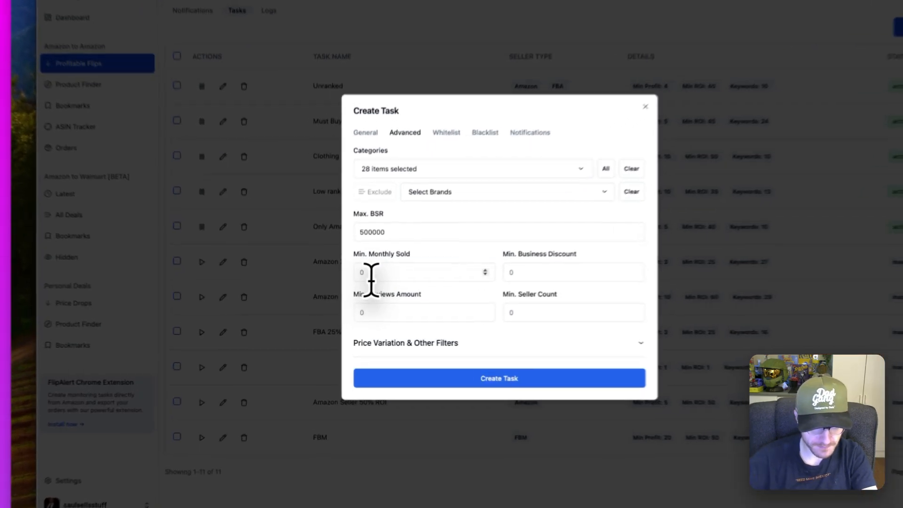
Try the minimum monthly sold, business discount and reviews amount filters plus a minimum seller count of 2, and leave all four empty.
left_click(363, 290)
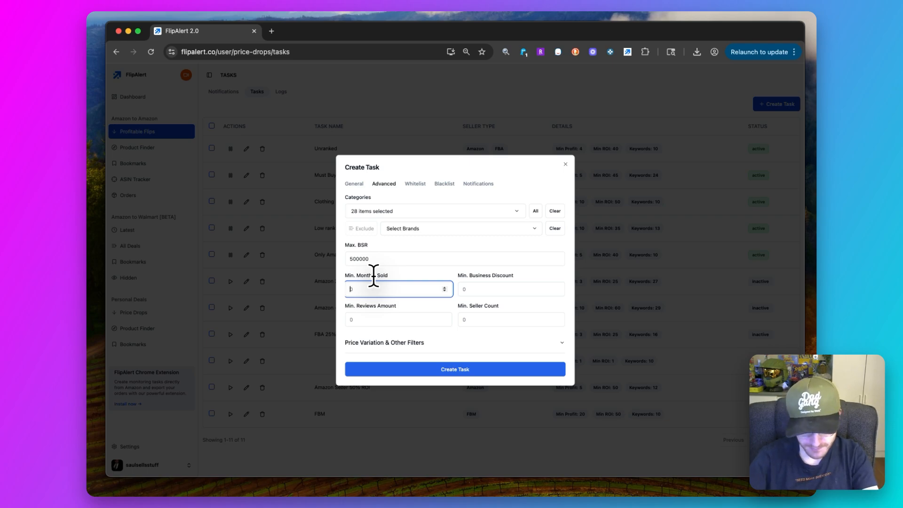
type("50")
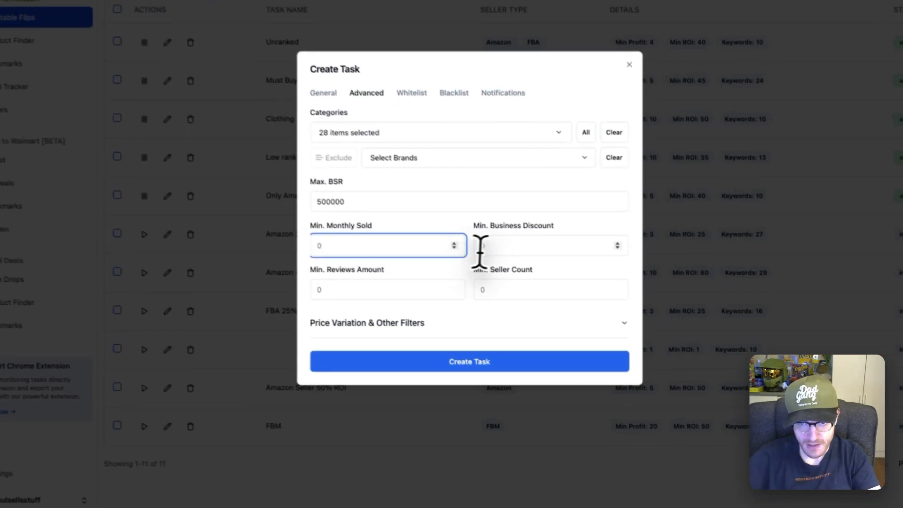
left_click(475, 289)
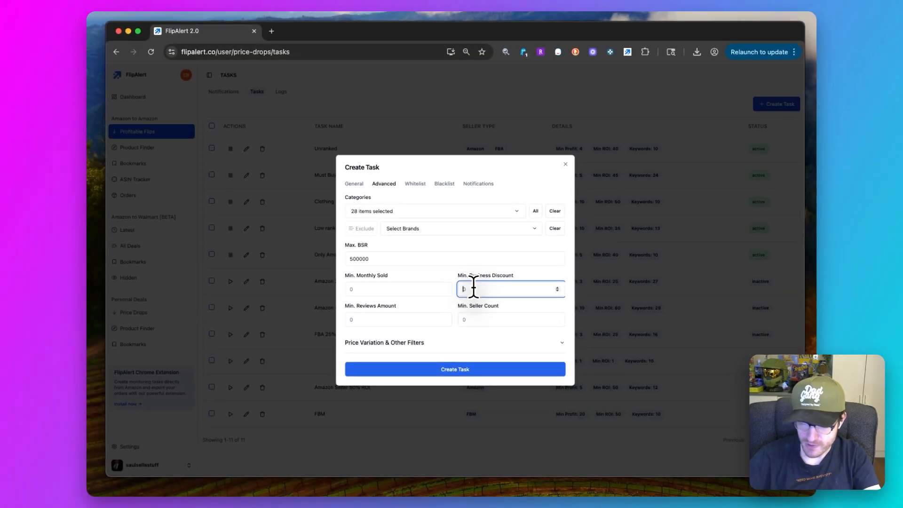
type("10")
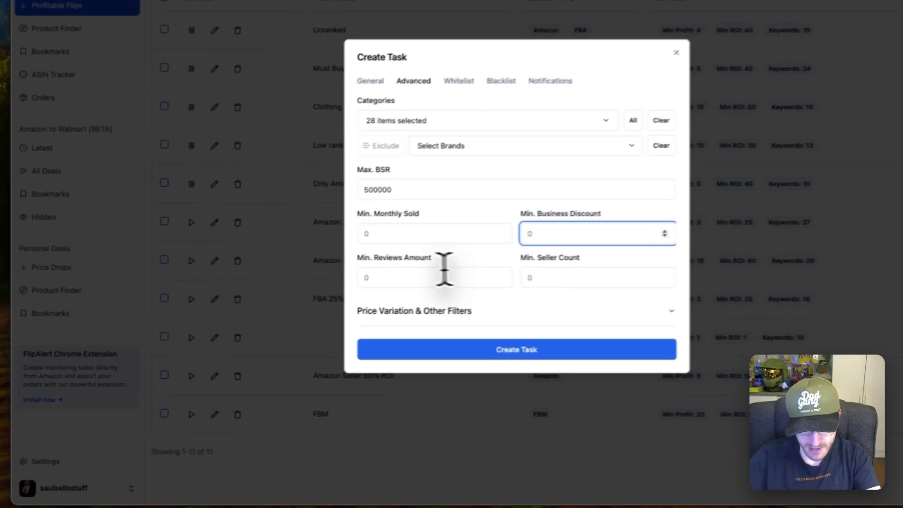
left_click(363, 319)
type("1")
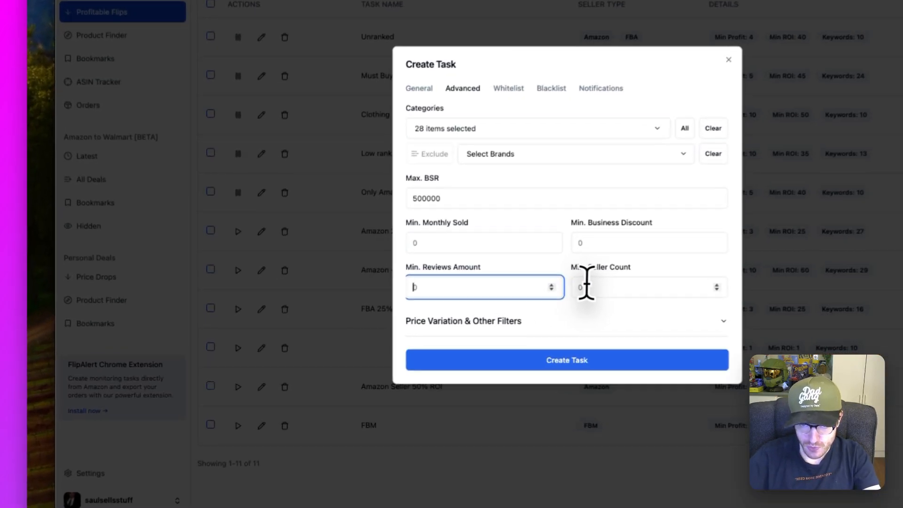
left_click(471, 317)
type("1")
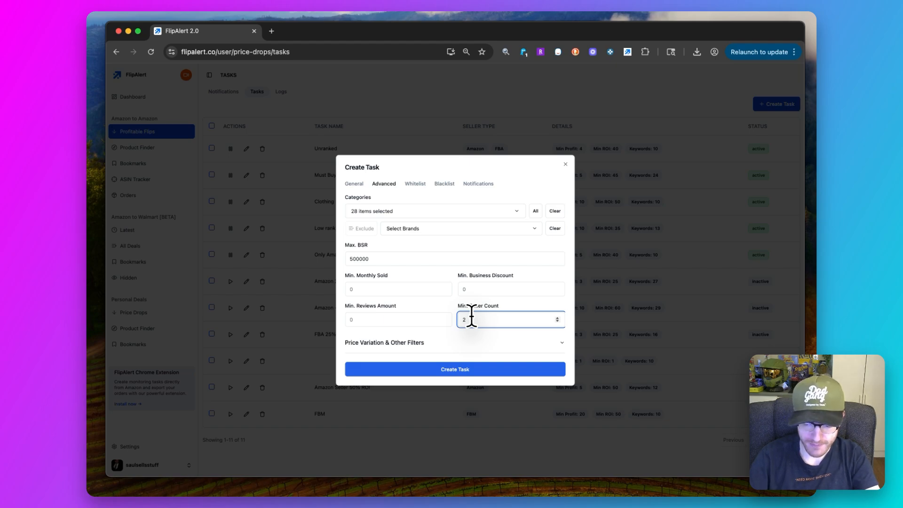
key("BackSpace")
Expand the price variation filters and try a 90D to 30D price variation range from -10 to 10.
left_click(465, 342)
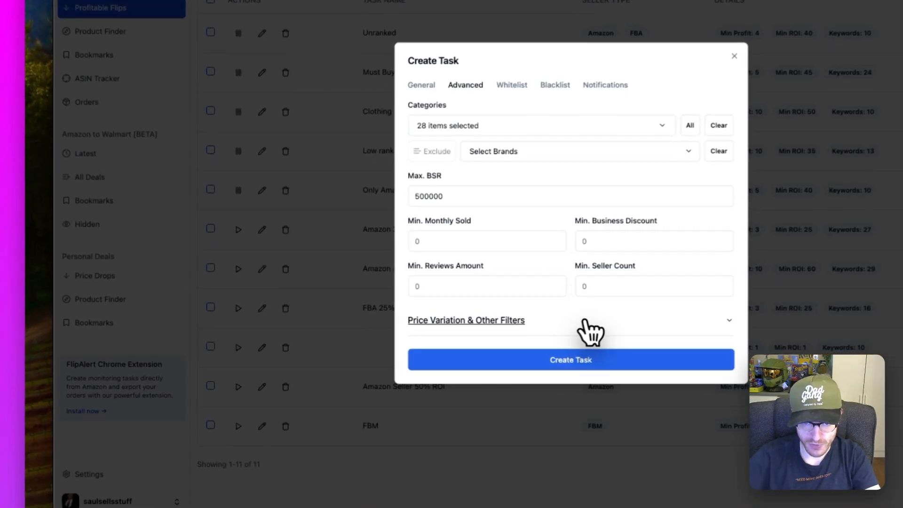
left_click(591, 332)
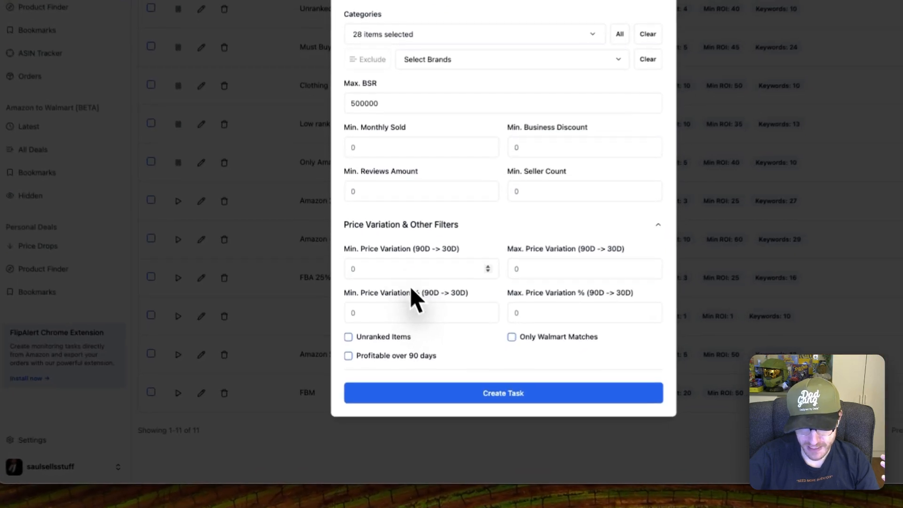
left_click(379, 324)
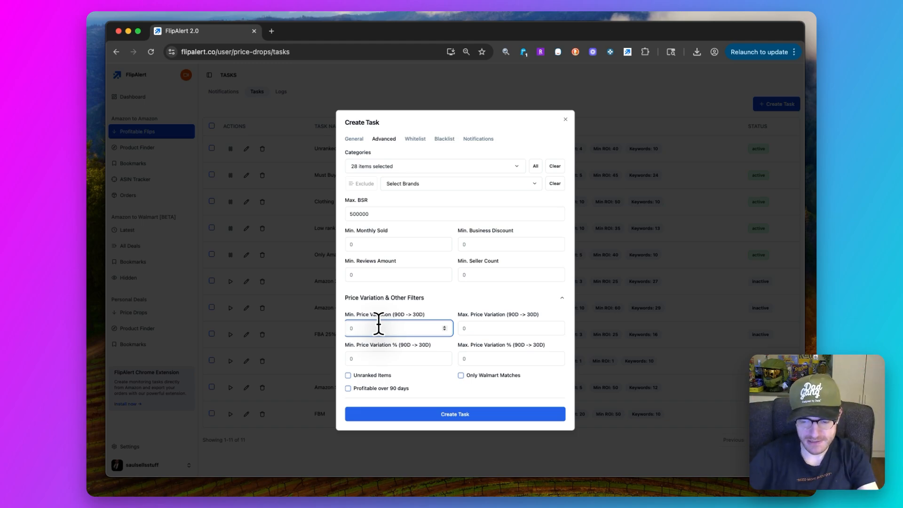
type("-10")
left_click(549, 281)
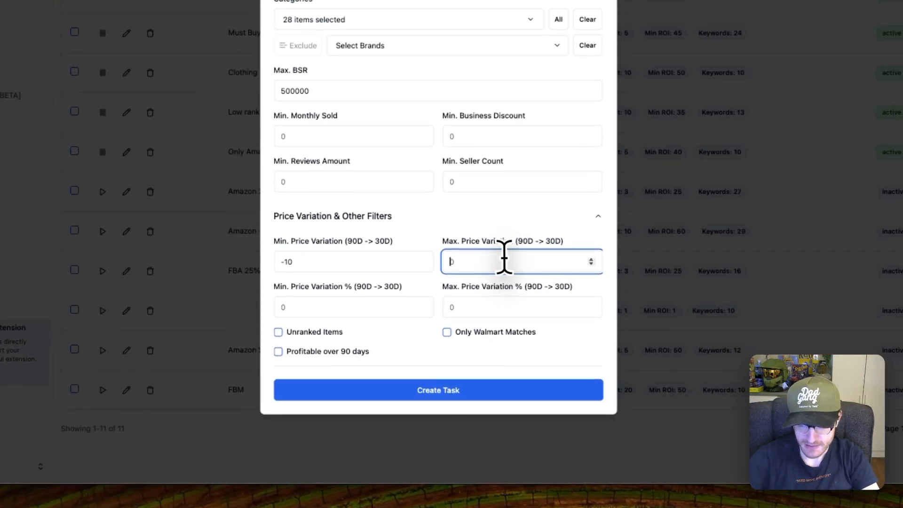
type("10")
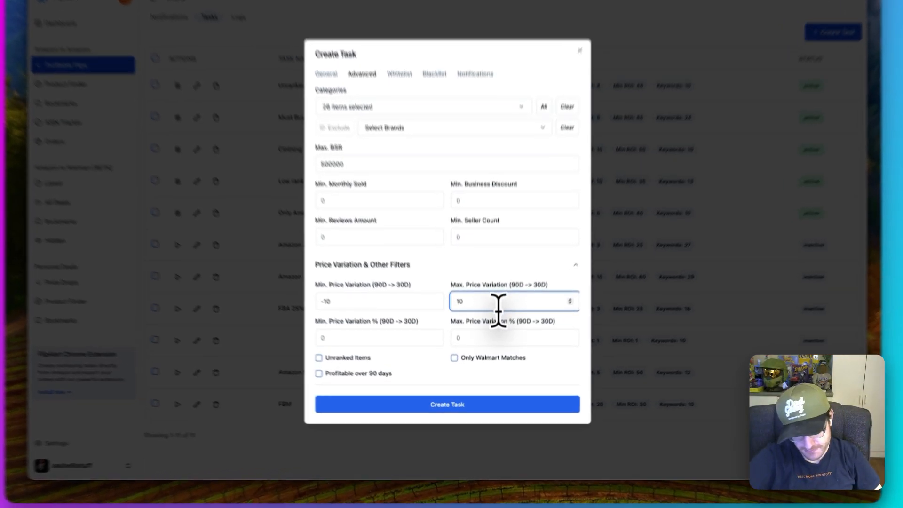
Clear the minimum and maximum 90D to 30D price variation values.
left_click(383, 327)
key("BackSpace")
key("BackSpace")
key("BackSpace")
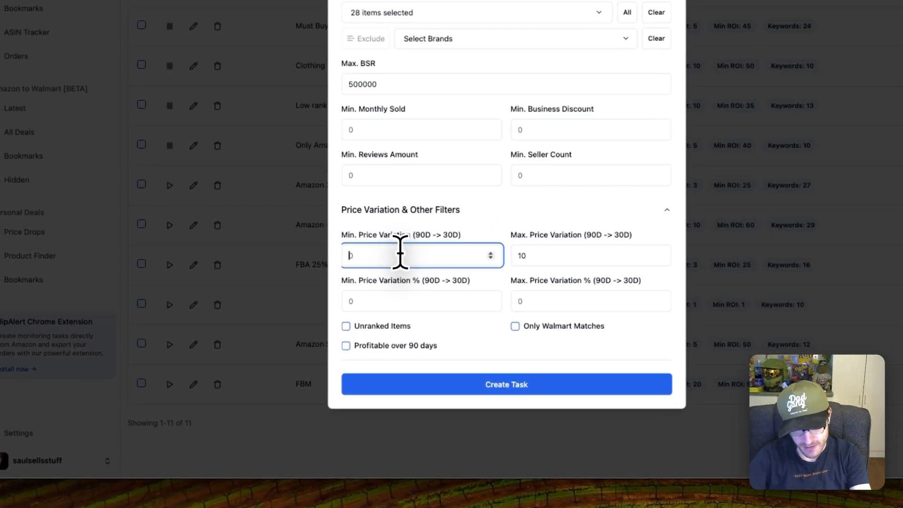
left_click(539, 255)
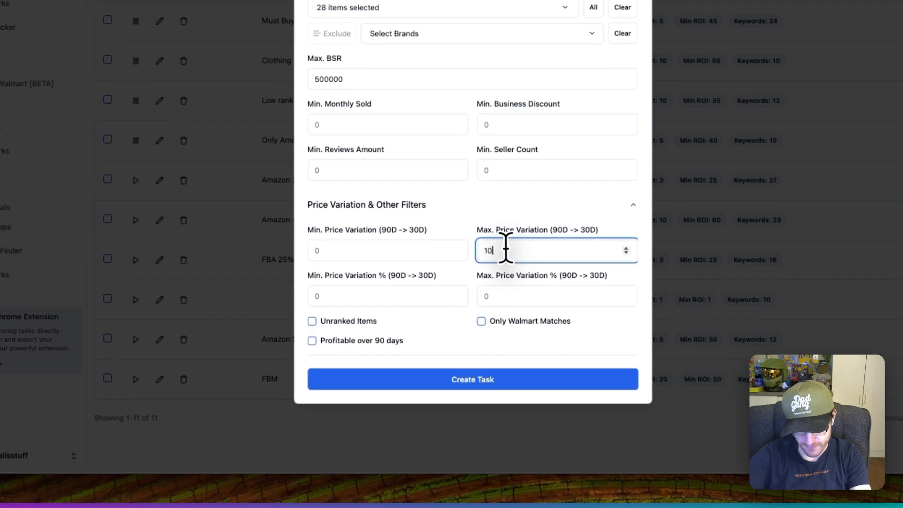
key("BackSpace")
key("BackSpace")
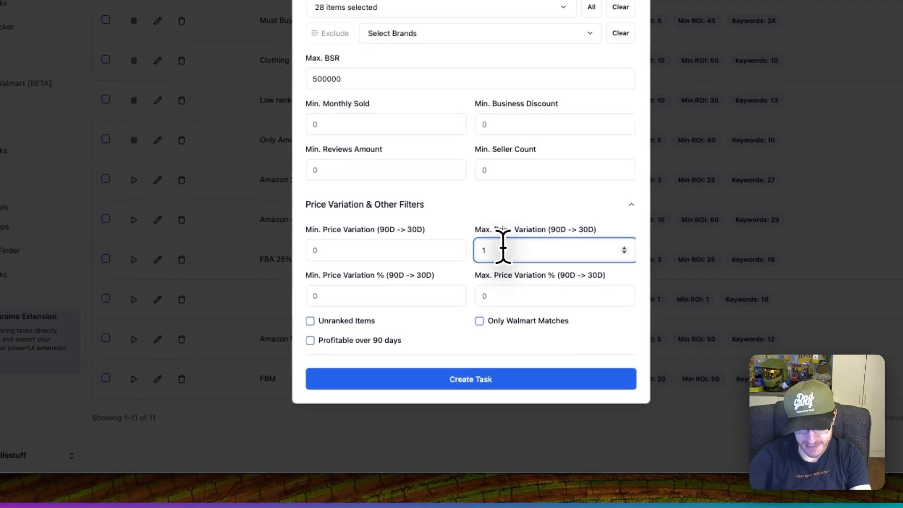
Try a 90D to 30D price variation percentage range from -10 to 10.
left_click(357, 287)
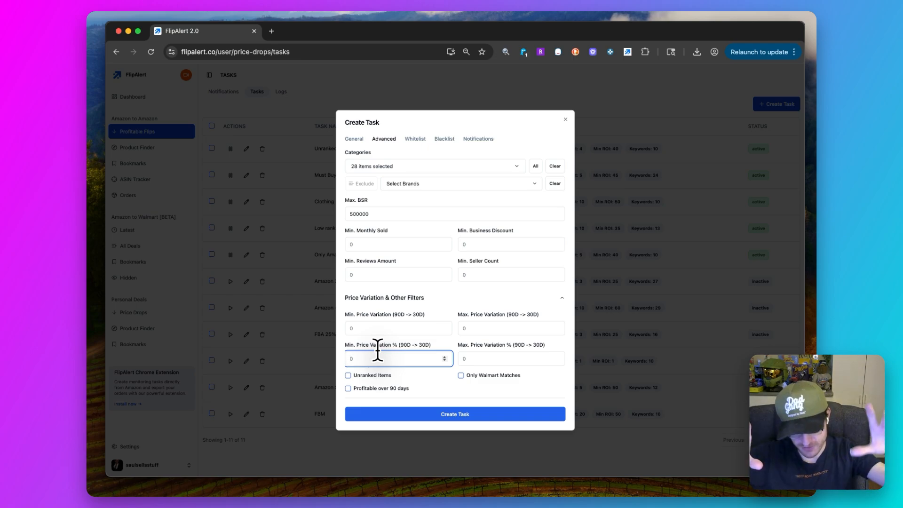
type("-10")
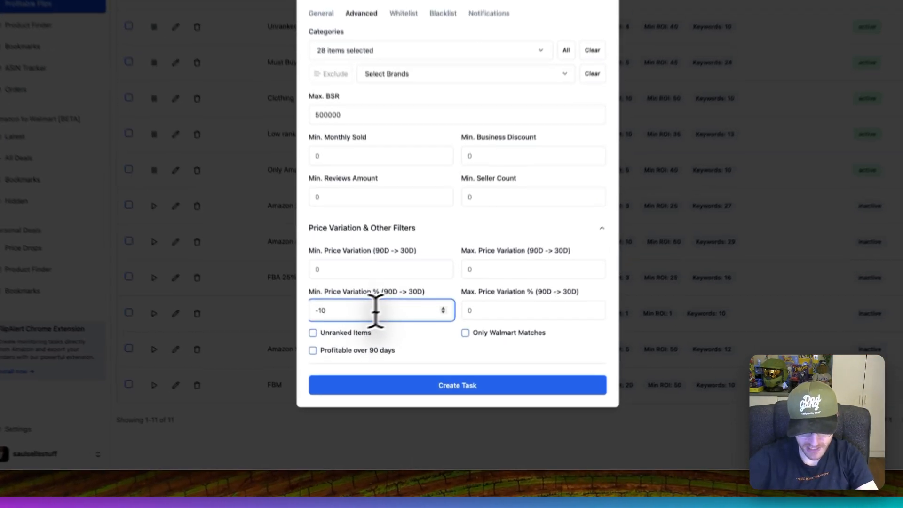
left_click(473, 294)
type("1")
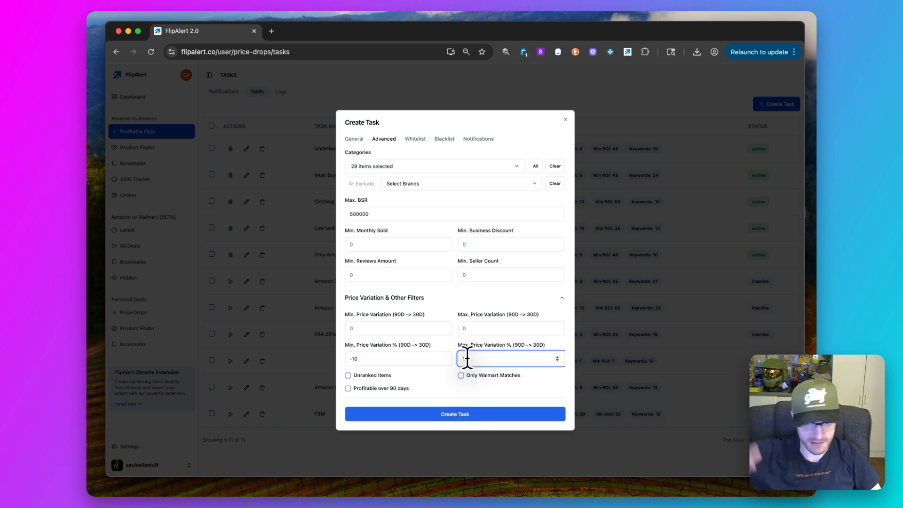
type("0")
Clear the minimum and maximum 90D to 30D price variation percentage values.
left_click(373, 359)
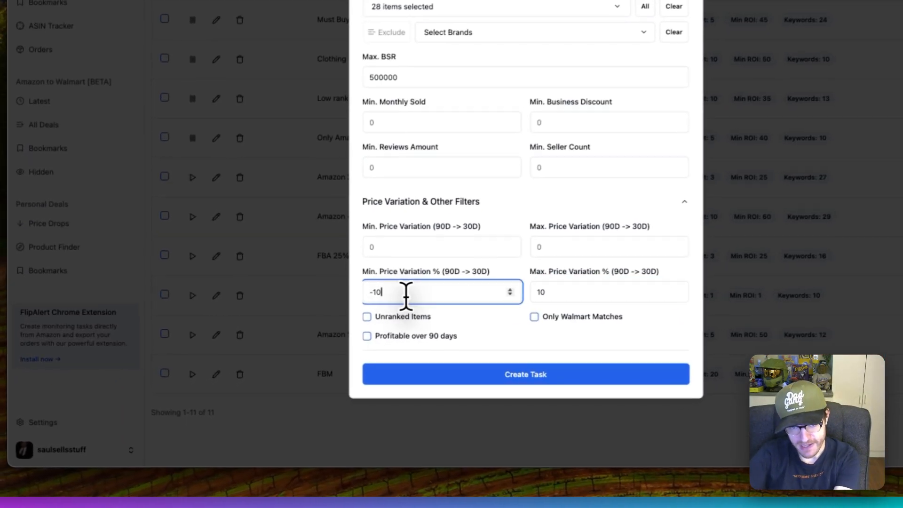
key("BackSpace")
key("BackSpace")
key("BackSpace")
left_click(569, 289)
key("BackSpace")
key("BackSpace")
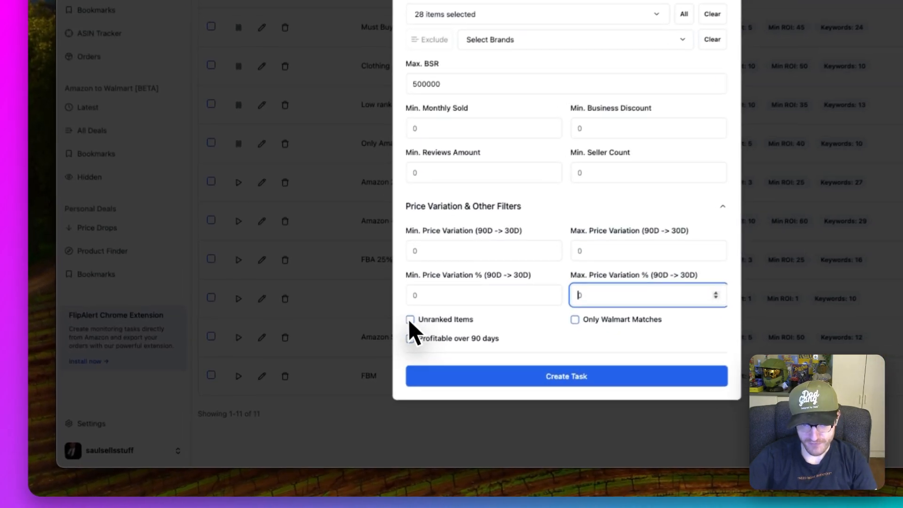
Include unranked items in the task and toggle the Profitable over 90 days filter.
left_click(371, 376)
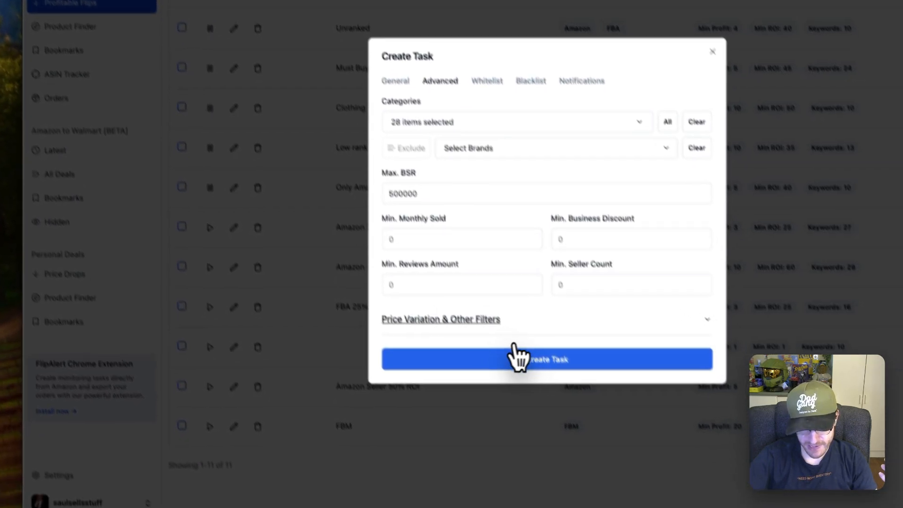
left_click(517, 320)
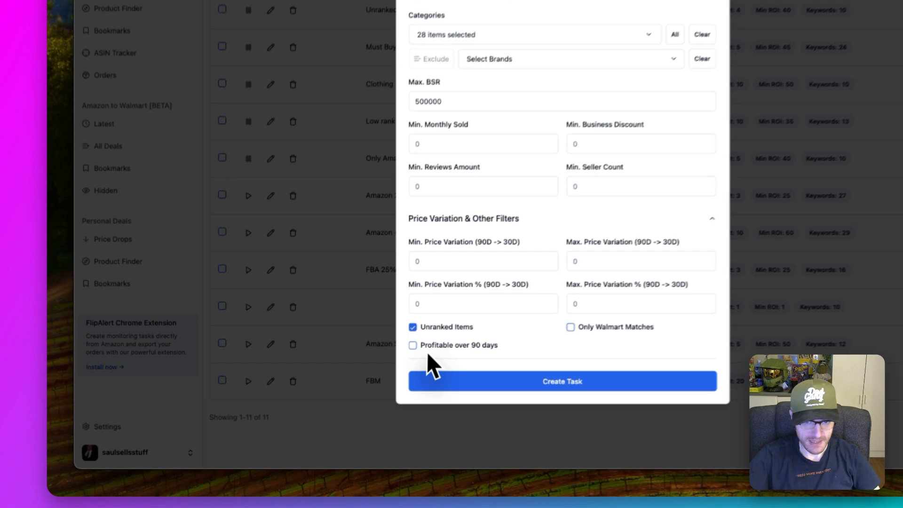
left_click(377, 389)
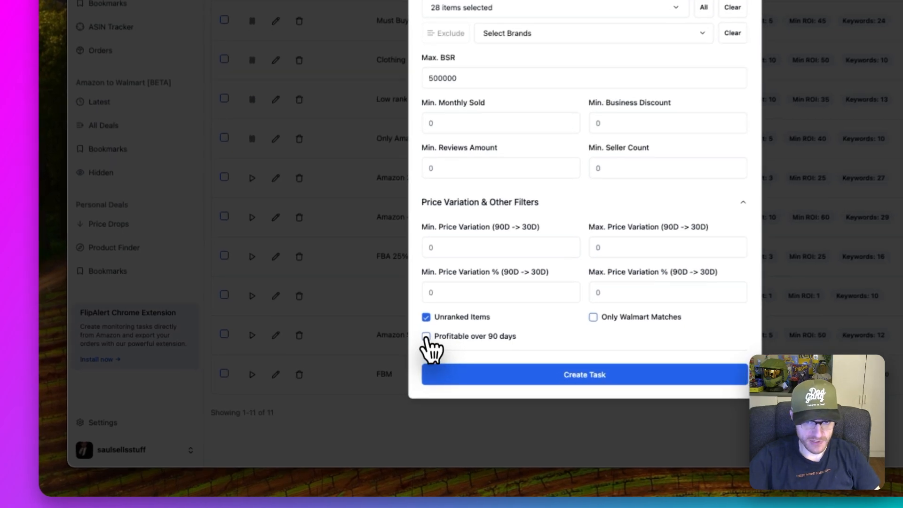
left_click(429, 335)
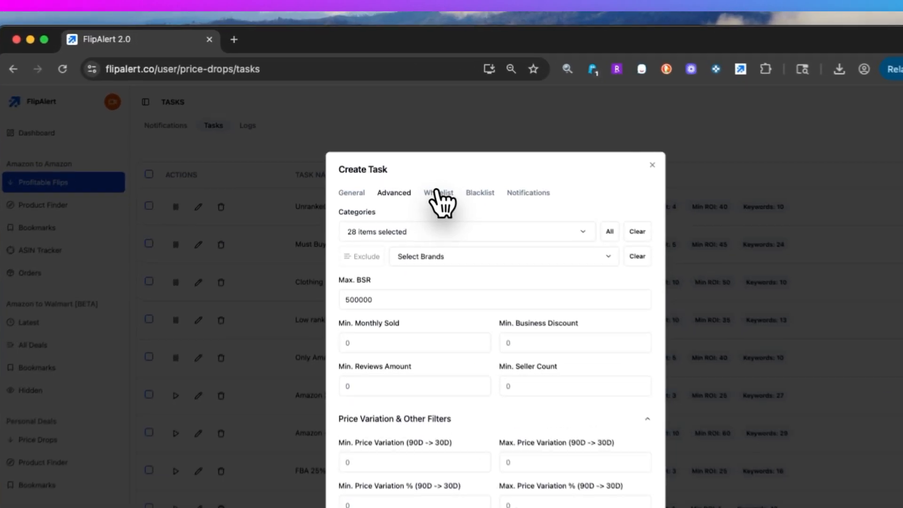
Look at the new task's whitelist keyword settings.
left_click(415, 139)
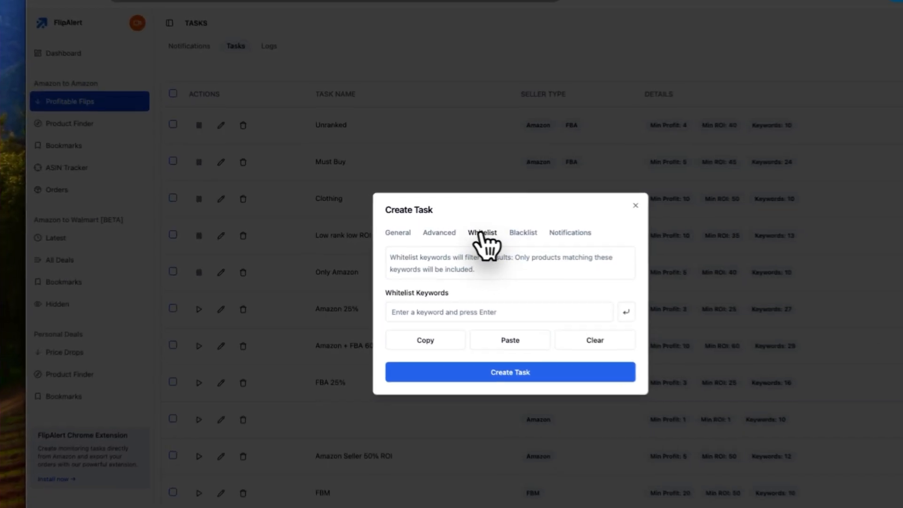
left_click(439, 232)
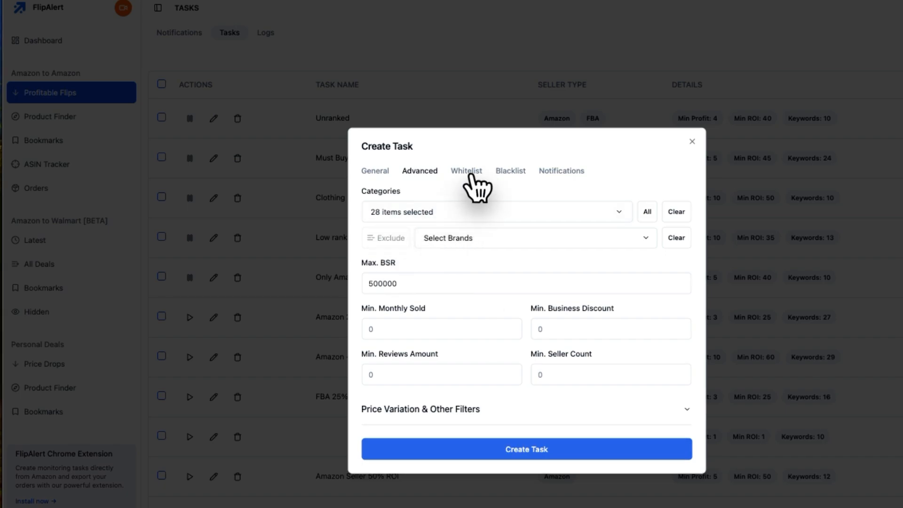
left_click(467, 172)
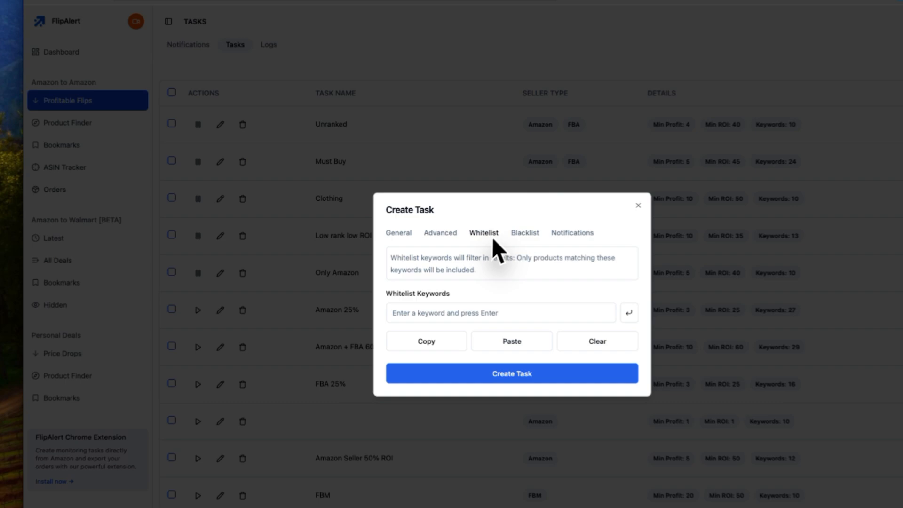
Add "curtain" to the new task's blacklist keywords.
left_click(468, 226)
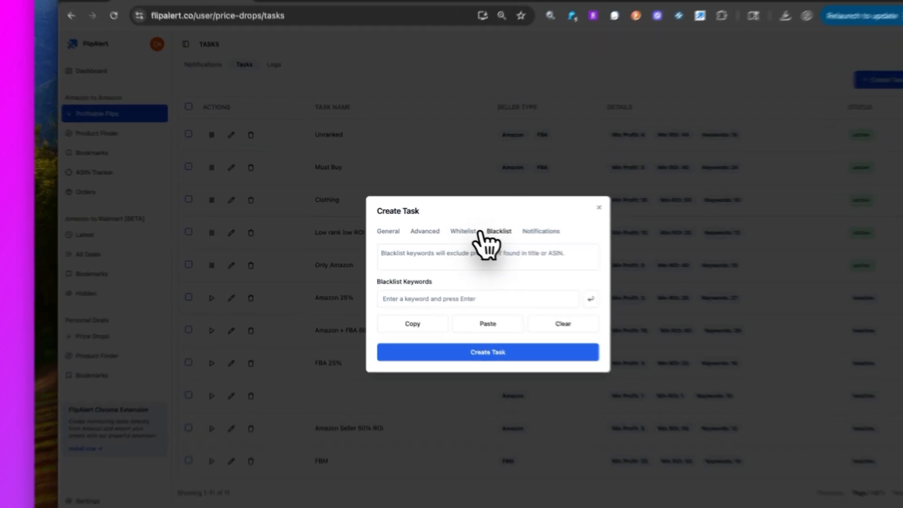
left_click(432, 298)
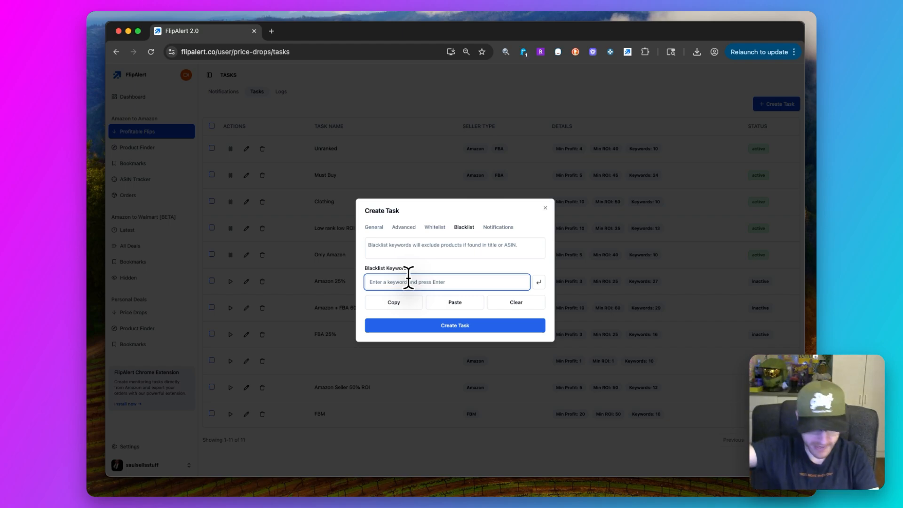
type("cu")
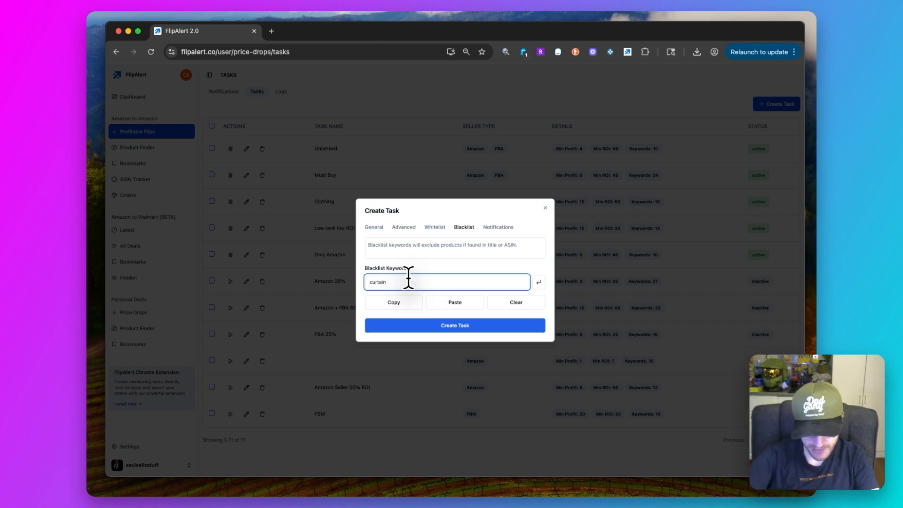
type("rtain")
key("Return")
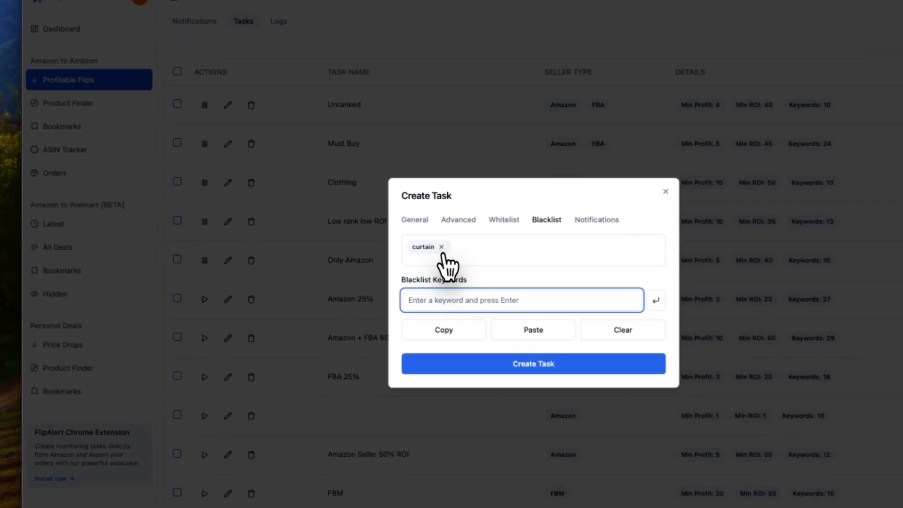
Try "disney" as a whitelist keyword for the new task and remove it again.
left_click(432, 229)
left_click(460, 301)
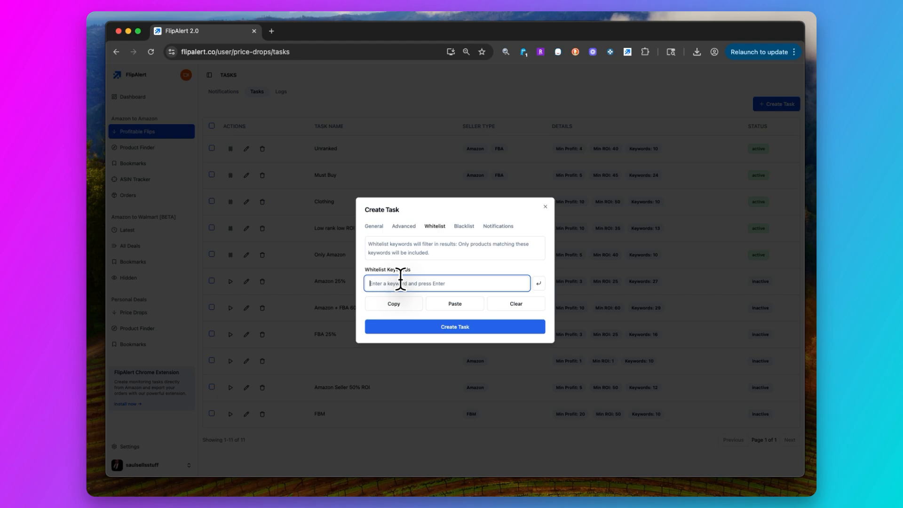
type("disney")
key("Return")
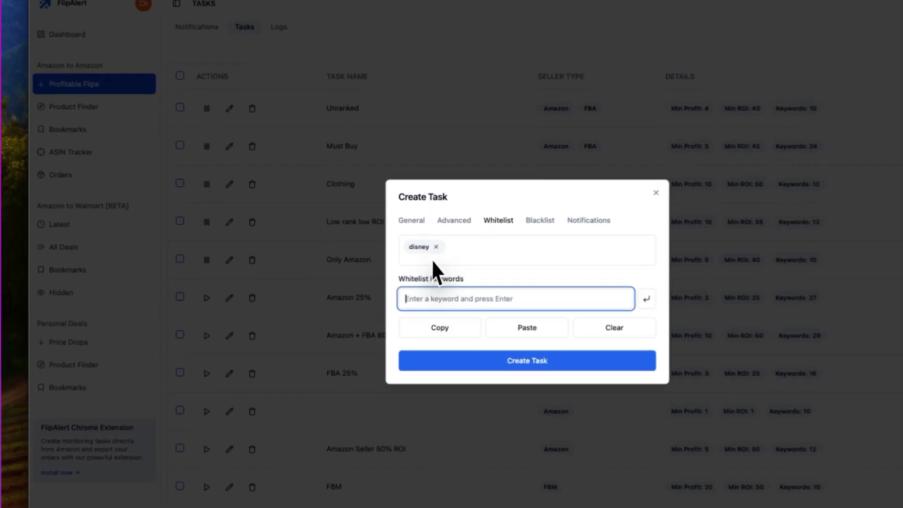
left_click(391, 246)
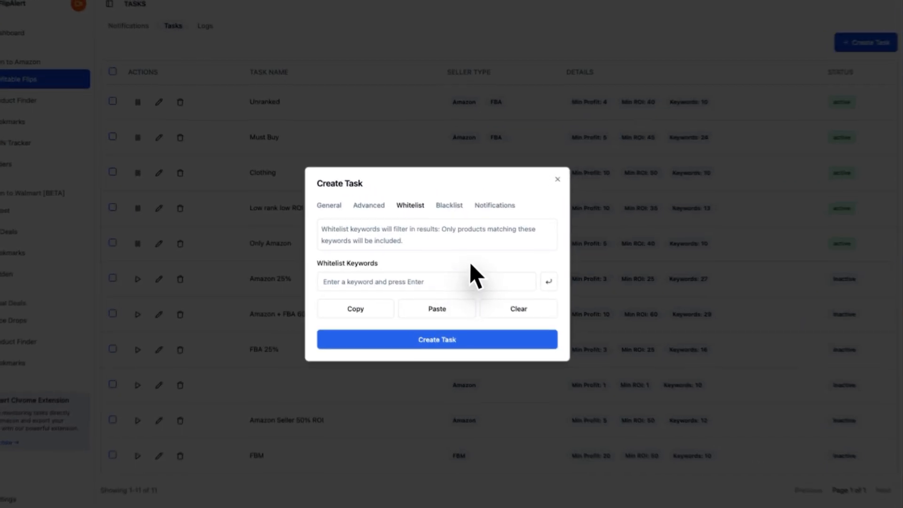
left_click(404, 226)
left_click(466, 198)
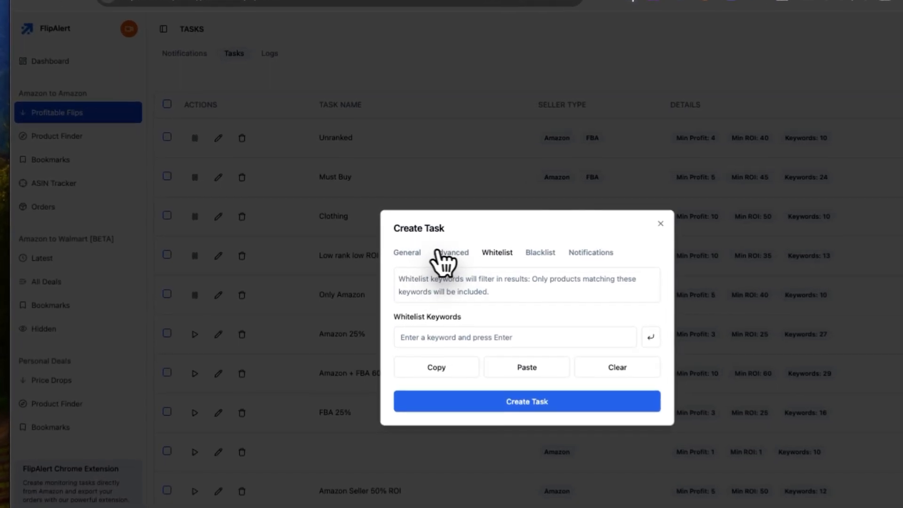
left_click(414, 231)
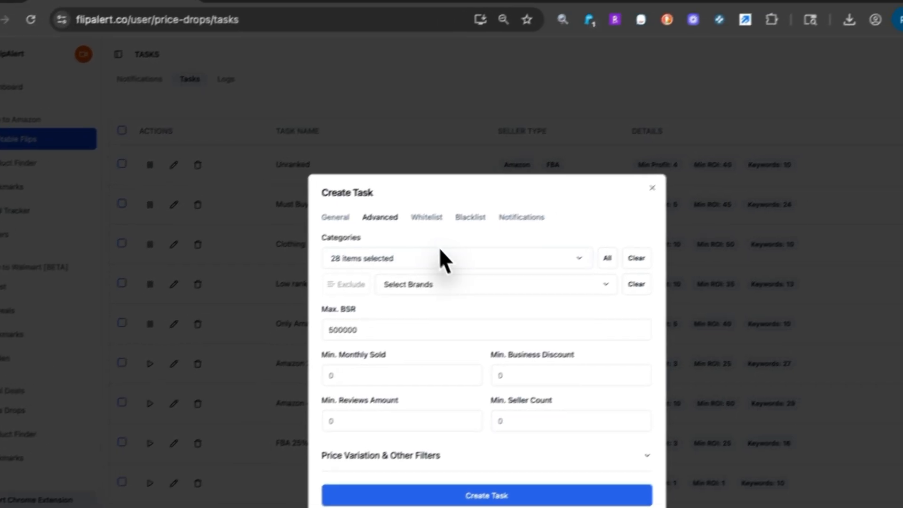
View the Discord notification methods available for the new task, leave the method Off and close the task without creating it.
left_click(521, 216)
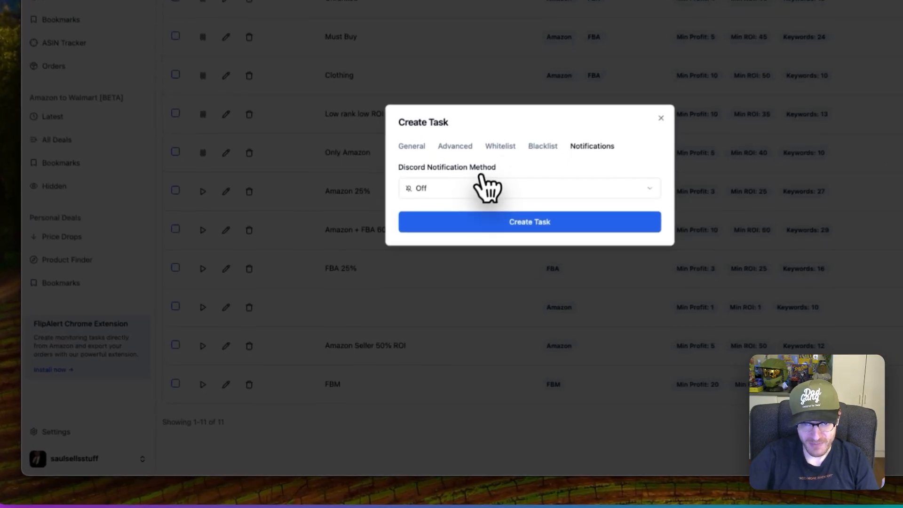
left_click(485, 187)
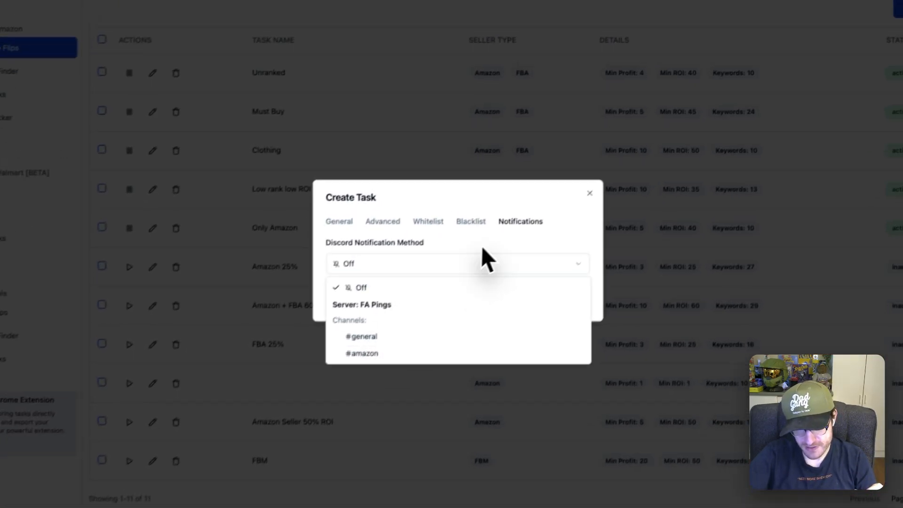
left_click(482, 248)
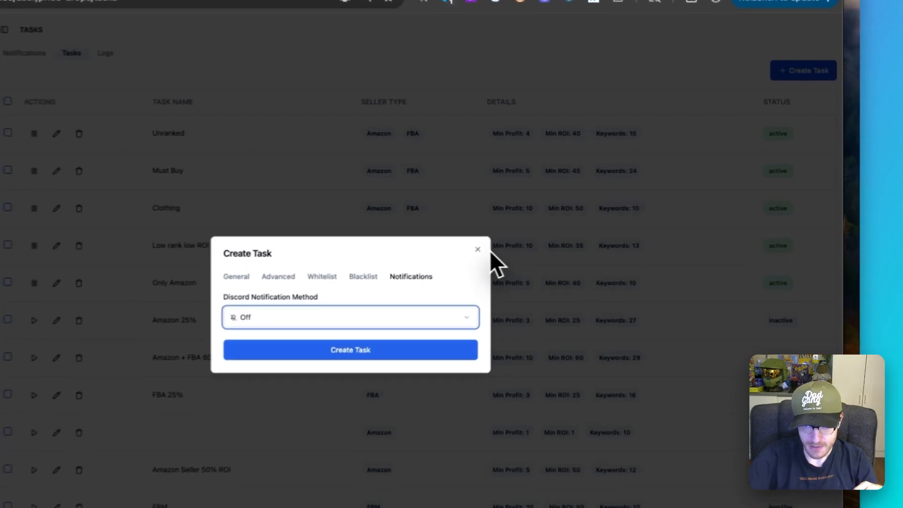
left_click(545, 231)
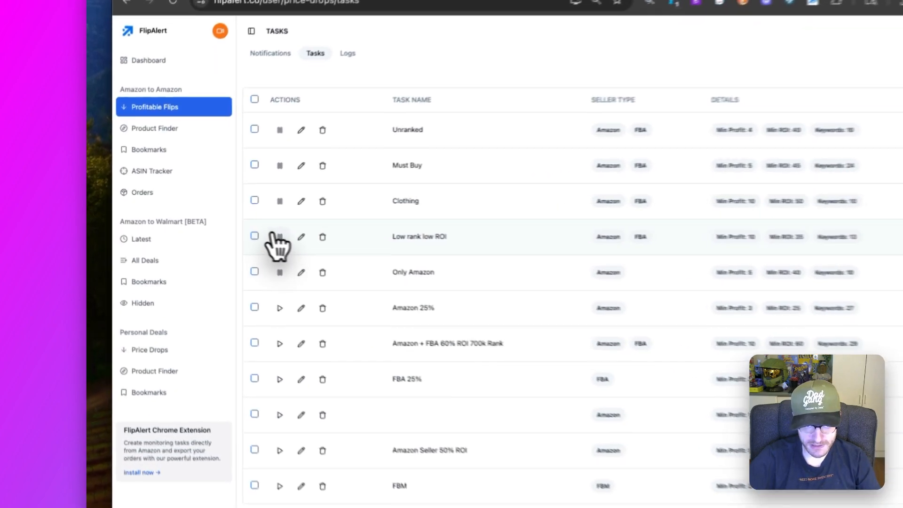
Check the Discord notification method of the "Low rank low ROI" task, close it and show the Profitable Flips notifications.
left_click(246, 228)
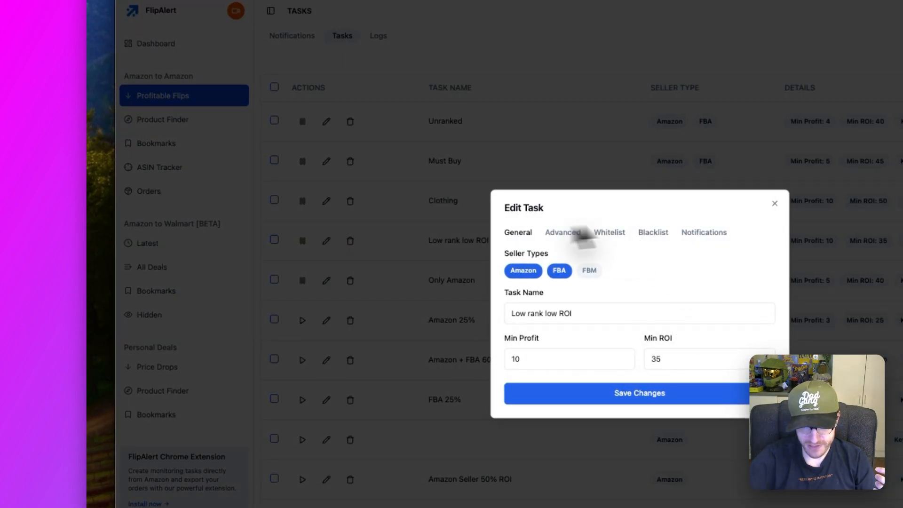
left_click(526, 248)
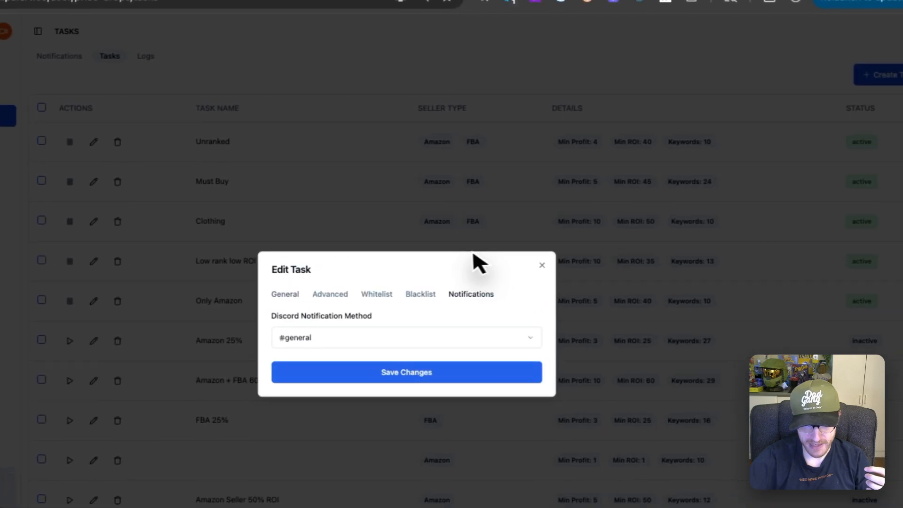
left_click(595, 257)
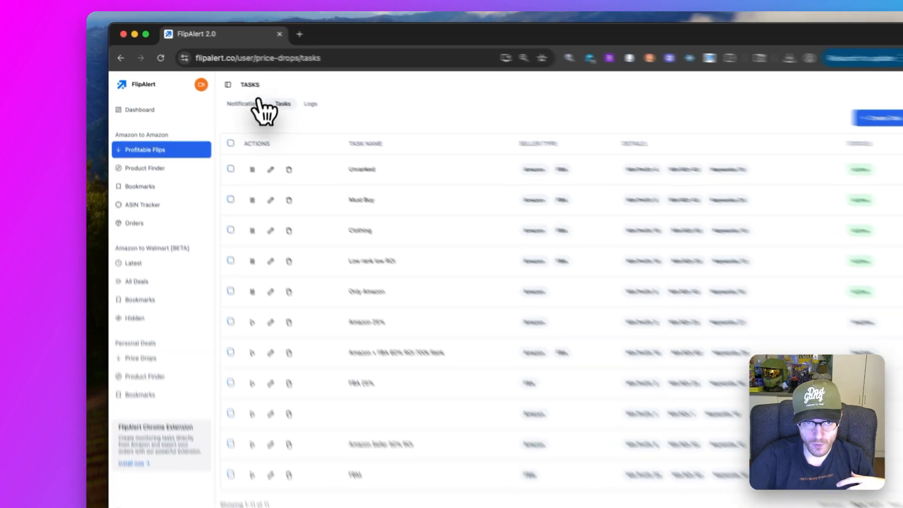
left_click(230, 92)
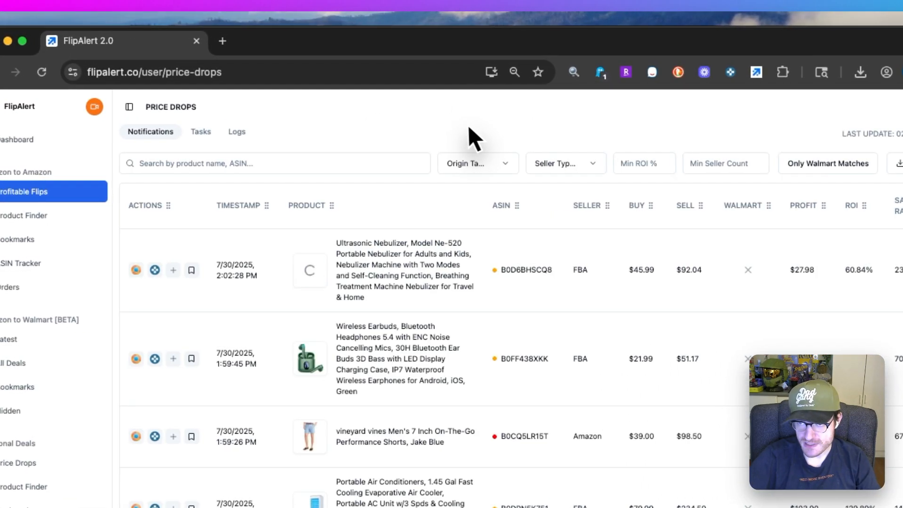